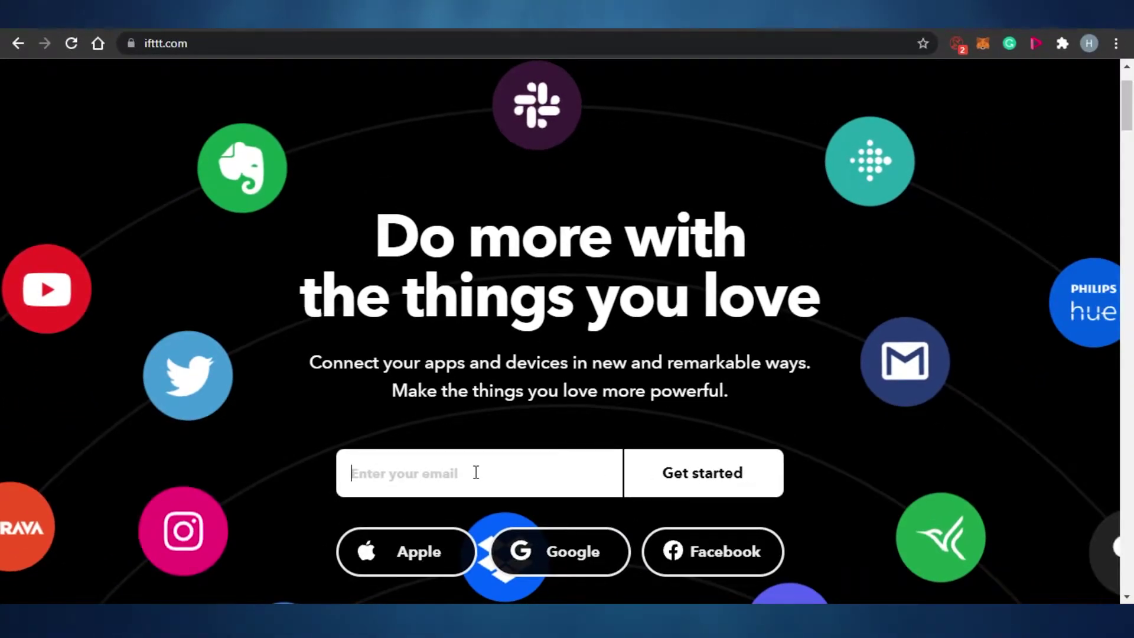
- Sign up to IFTTT using a Google account
{"action": "left_click", "coordinate": [549, 555]}
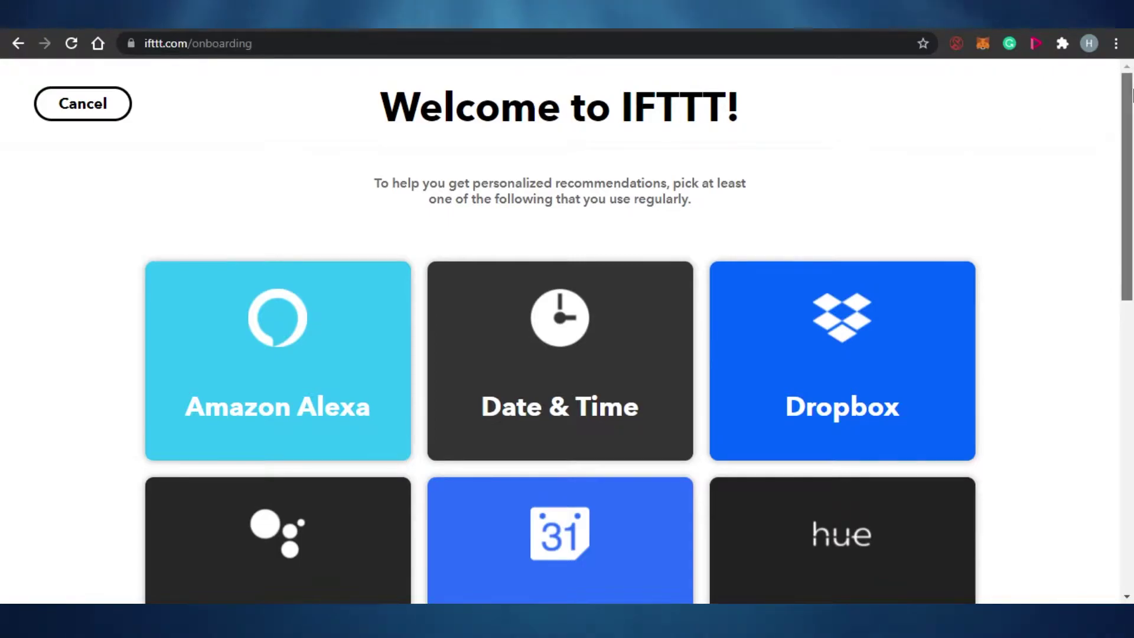
{"action": "scroll", "coordinate": [1132, 105], "scroll_direction": "down", "scroll_amount": 10}
{"action": "scroll", "coordinate": [1131, 112], "scroll_direction": "up", "scroll_amount": 10}
{"action": "scroll", "coordinate": [1132, 94], "scroll_direction": "up", "scroll_amount": 1}
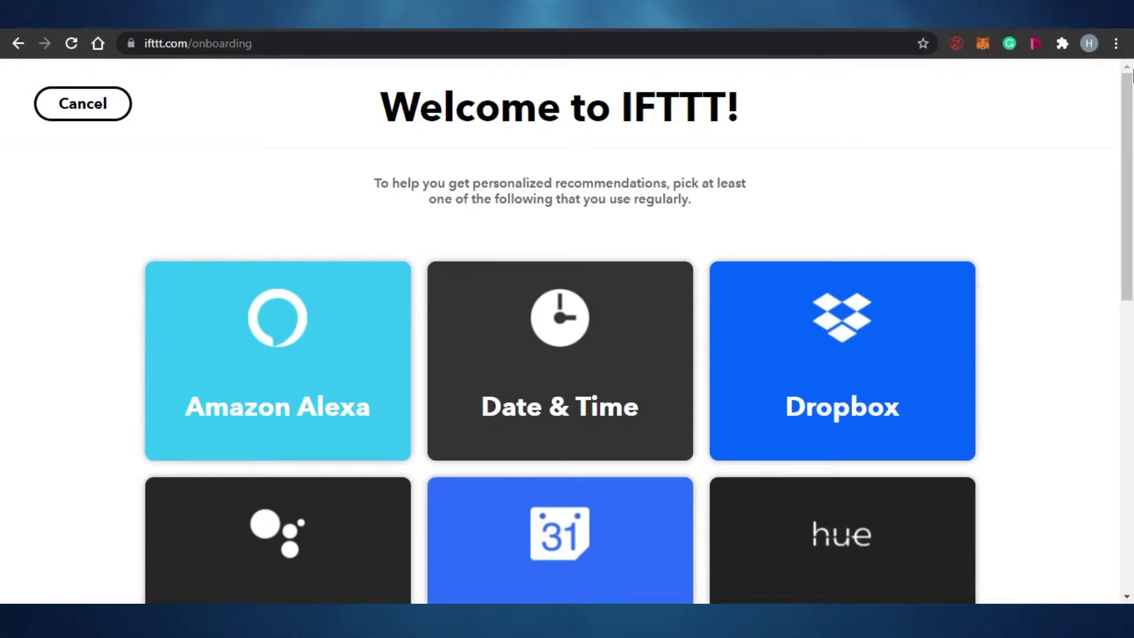
- Select Google Calendar among the onboarding service tiles as a regularly used service
{"action": "scroll", "coordinate": [1131, 315], "scroll_direction": "down", "scroll_amount": 7}
{"action": "scroll", "coordinate": [1131, 315], "scroll_direction": "down", "scroll_amount": 2}
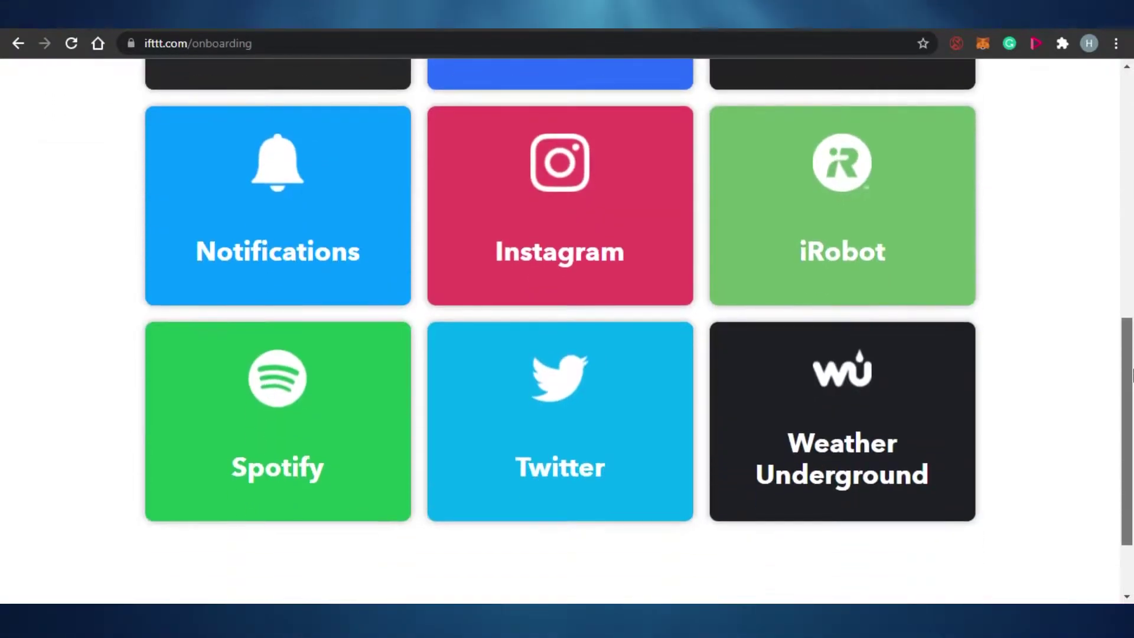
{"action": "scroll", "coordinate": [1131, 314], "scroll_direction": "up", "scroll_amount": 1}
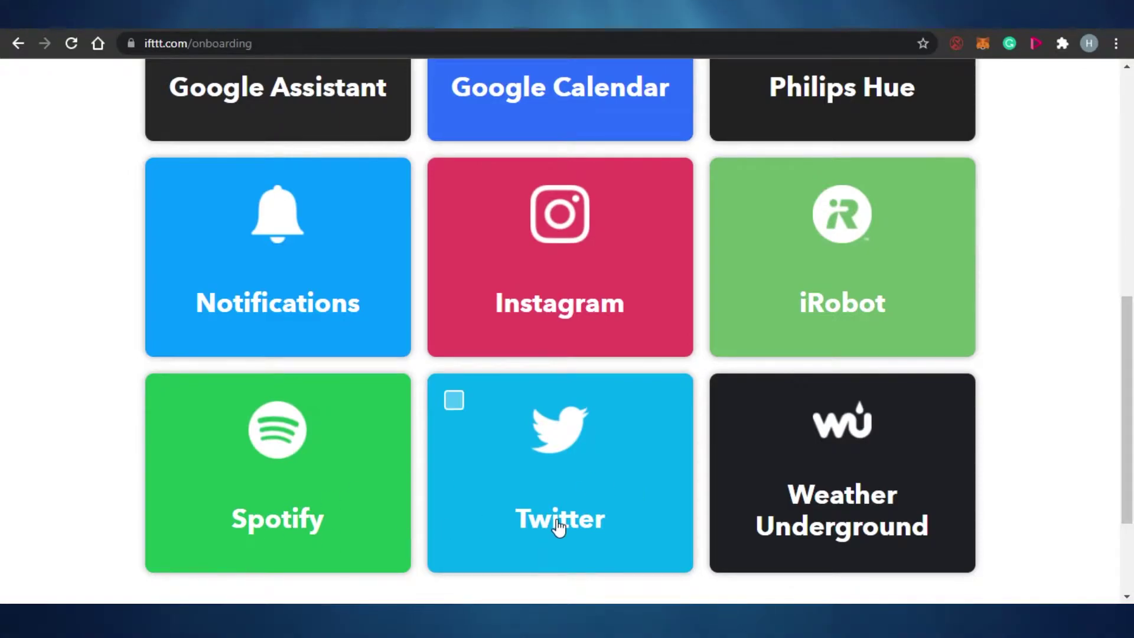
{"action": "scroll", "coordinate": [1131, 239], "scroll_direction": "up", "scroll_amount": 6}
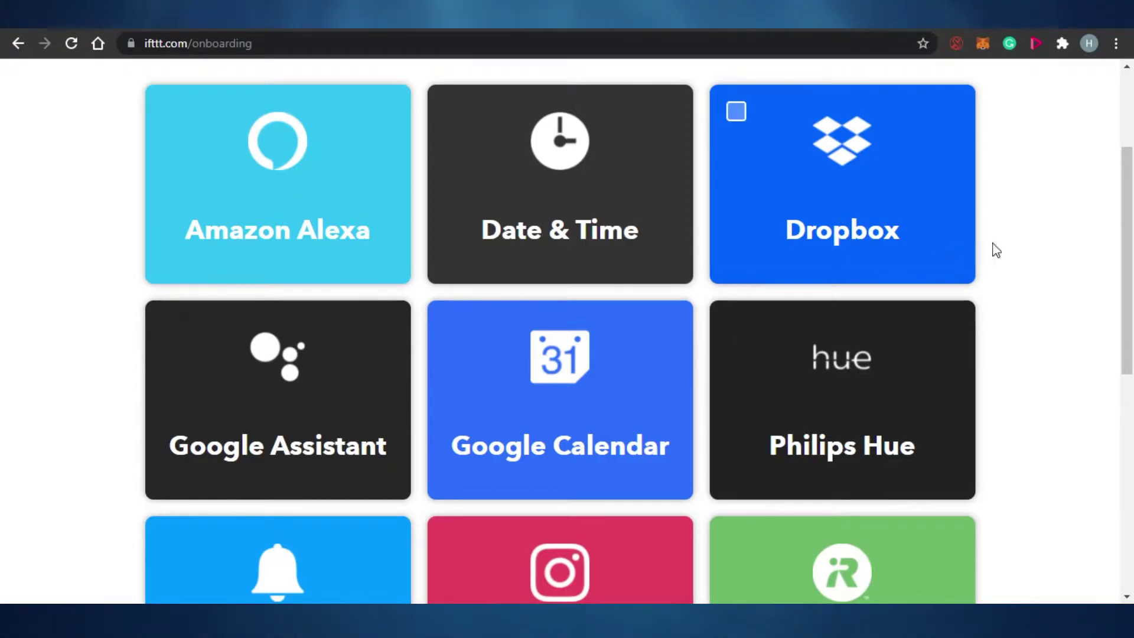
{"action": "scroll", "coordinate": [1132, 245], "scroll_direction": "up", "scroll_amount": 1}
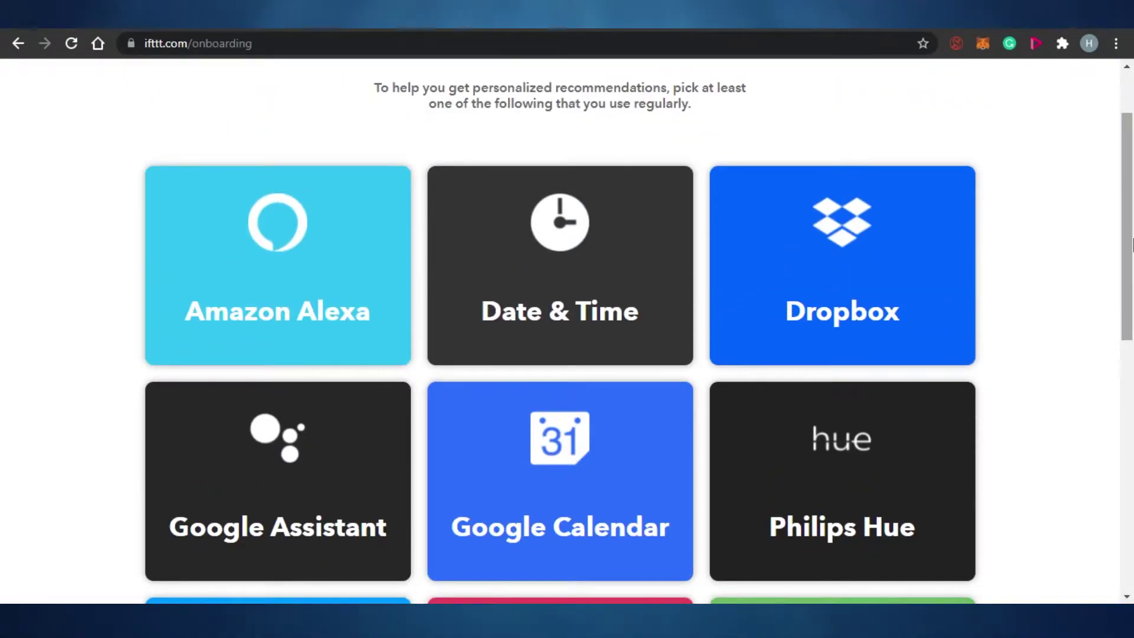
{"action": "scroll", "coordinate": [1132, 245], "scroll_direction": "up", "scroll_amount": 2}
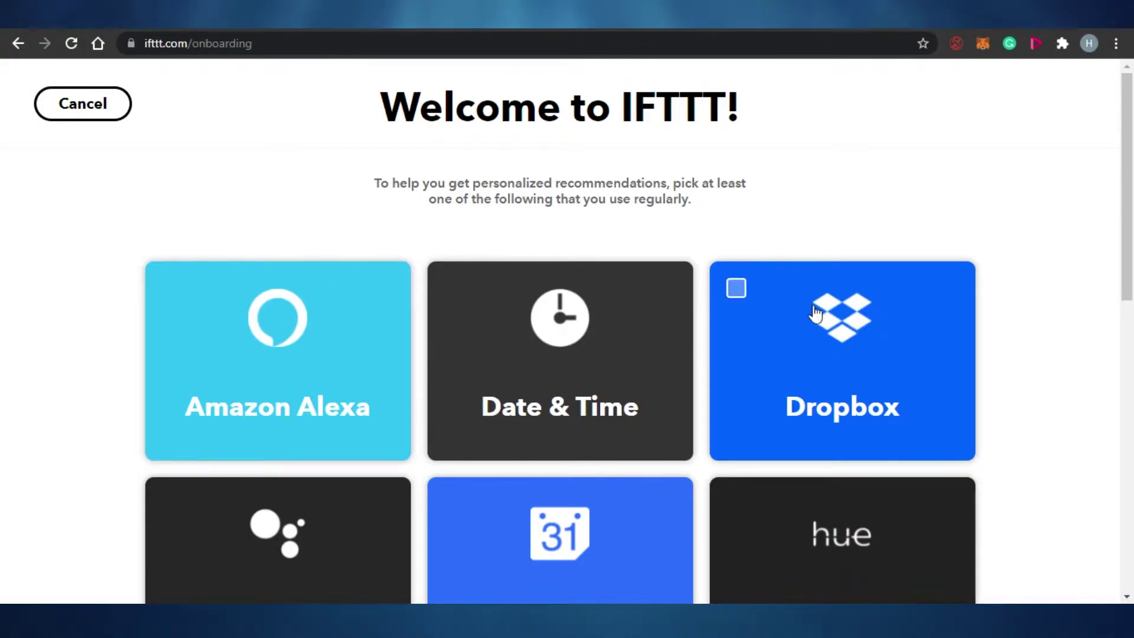
{"action": "left_click_drag", "start_coordinate": [1130, 139], "coordinate": [1131, 208]}
{"action": "left_click", "coordinate": [585, 392]}
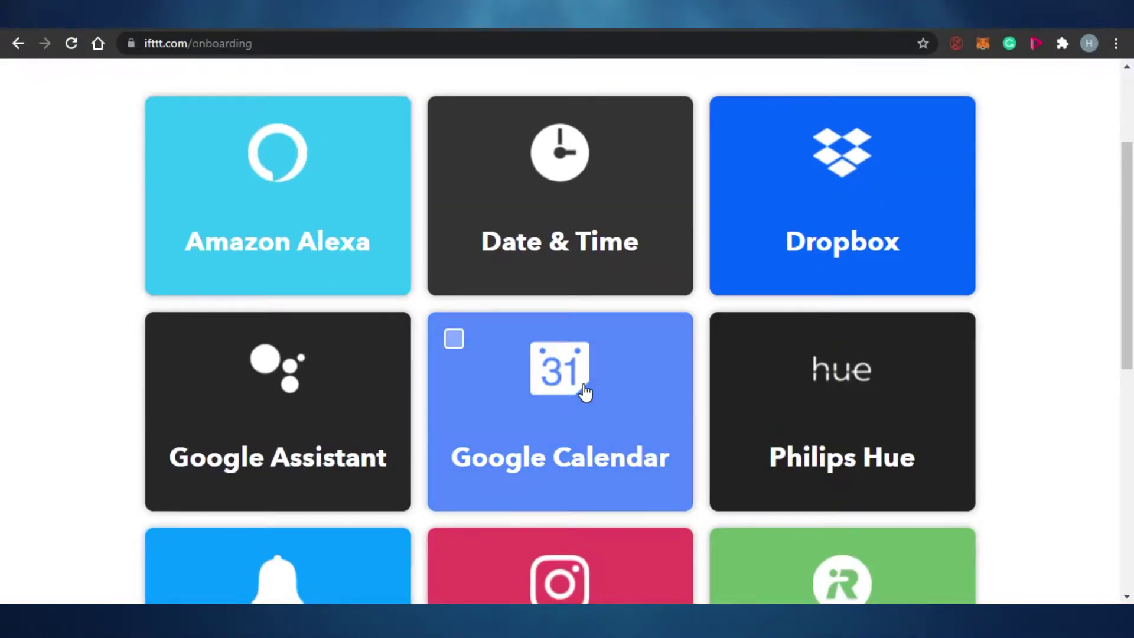
- Continue past the service picks and the Applets introduction to the IFTTT home page
{"action": "left_click", "coordinate": [939, 564]}
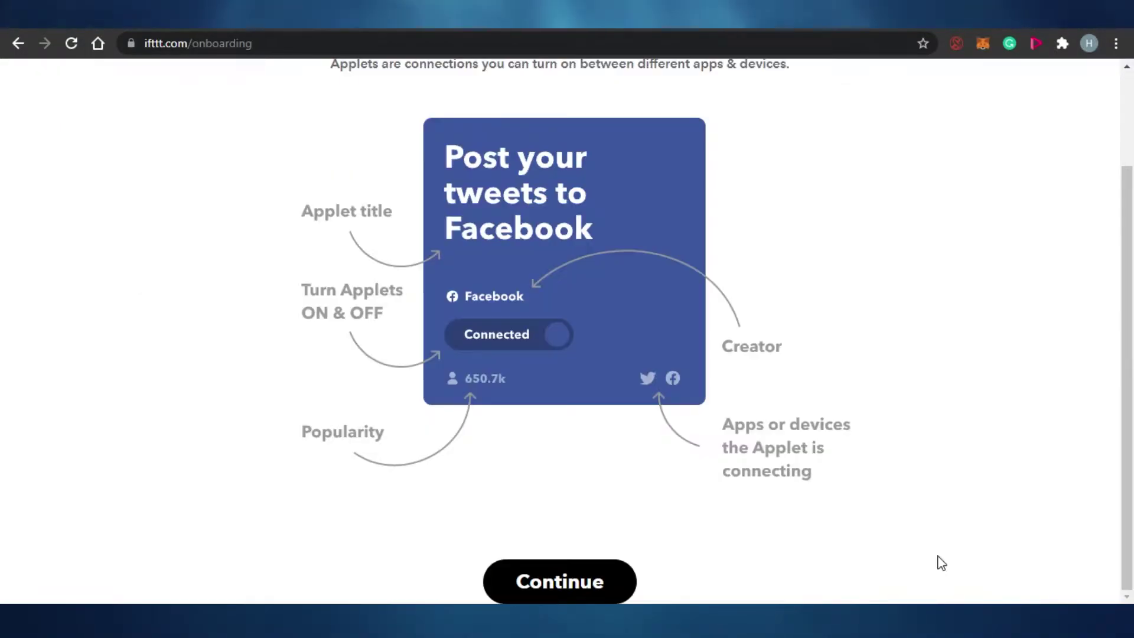
{"action": "mouse_move", "coordinate": [1130, 360]}
{"action": "left_mouse_down"}
{"action": "mouse_move", "coordinate": [1131, 260]}
{"action": "mouse_move", "coordinate": [1130, 360]}
{"action": "left_mouse_up"}
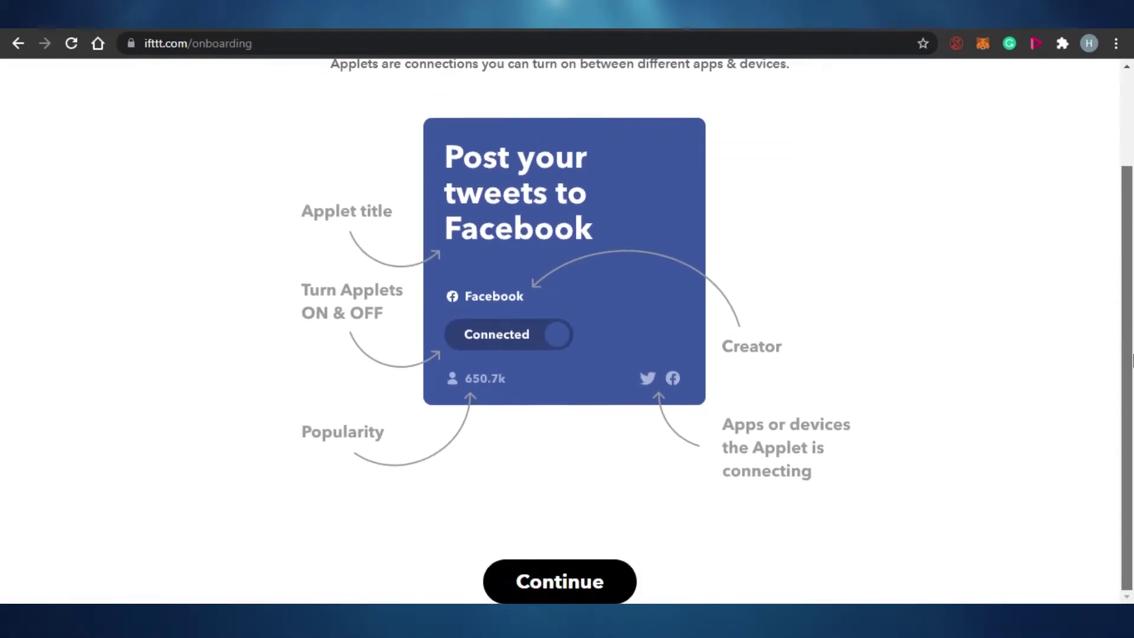
{"action": "left_click", "coordinate": [553, 584]}
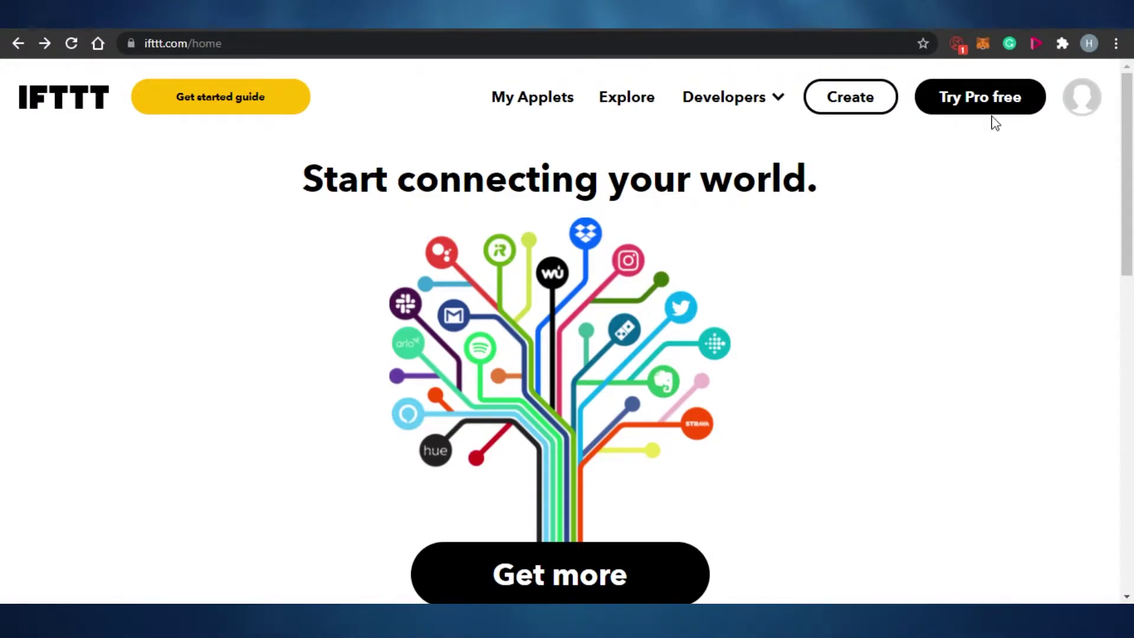
- Go from the home page to the Explore page using Get more
{"action": "left_click_drag", "start_coordinate": [1126, 171], "coordinate": [1132, 135]}
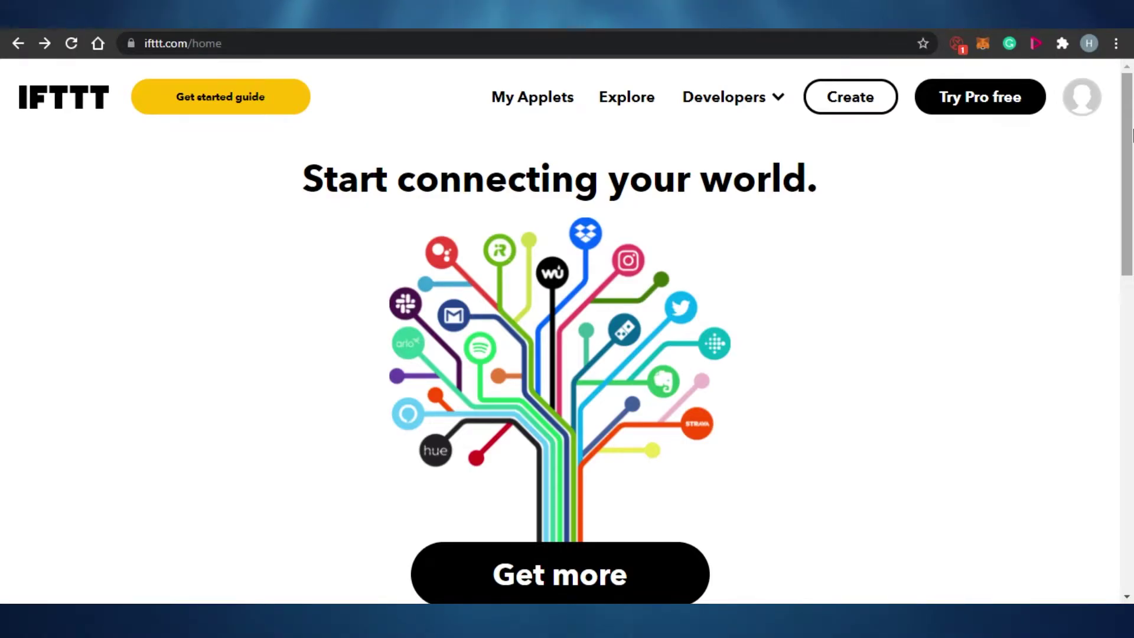
{"action": "scroll", "coordinate": [634, 378], "scroll_direction": "down", "scroll_amount": 2}
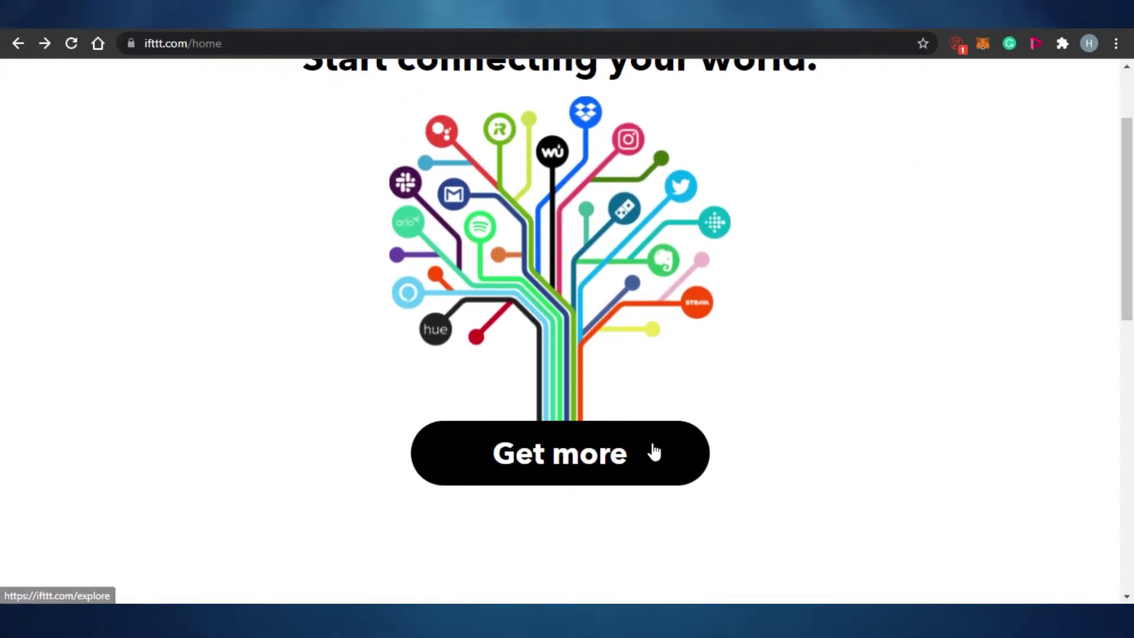
{"action": "left_click", "coordinate": [538, 463]}
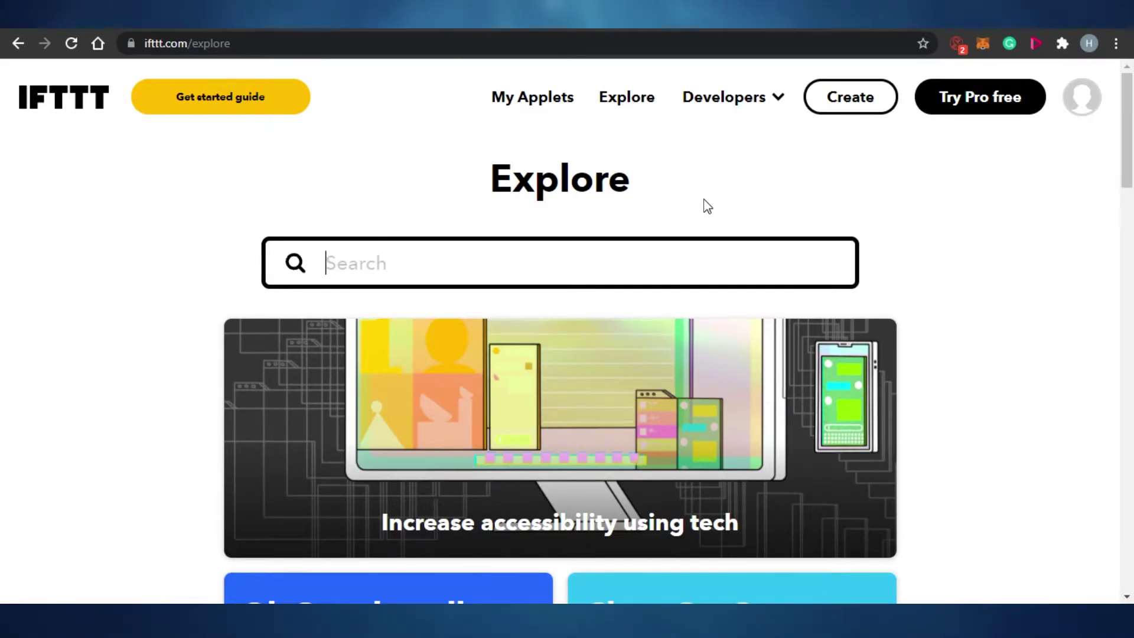
- Browse the Explore cards and open the 'Ok Google, call my device' applet
{"action": "mouse_move", "coordinate": [1129, 112]}
{"action": "left_mouse_down"}
{"action": "mouse_move", "coordinate": [1131, 272]}
{"action": "mouse_move", "coordinate": [1131, 124]}
{"action": "left_mouse_up"}
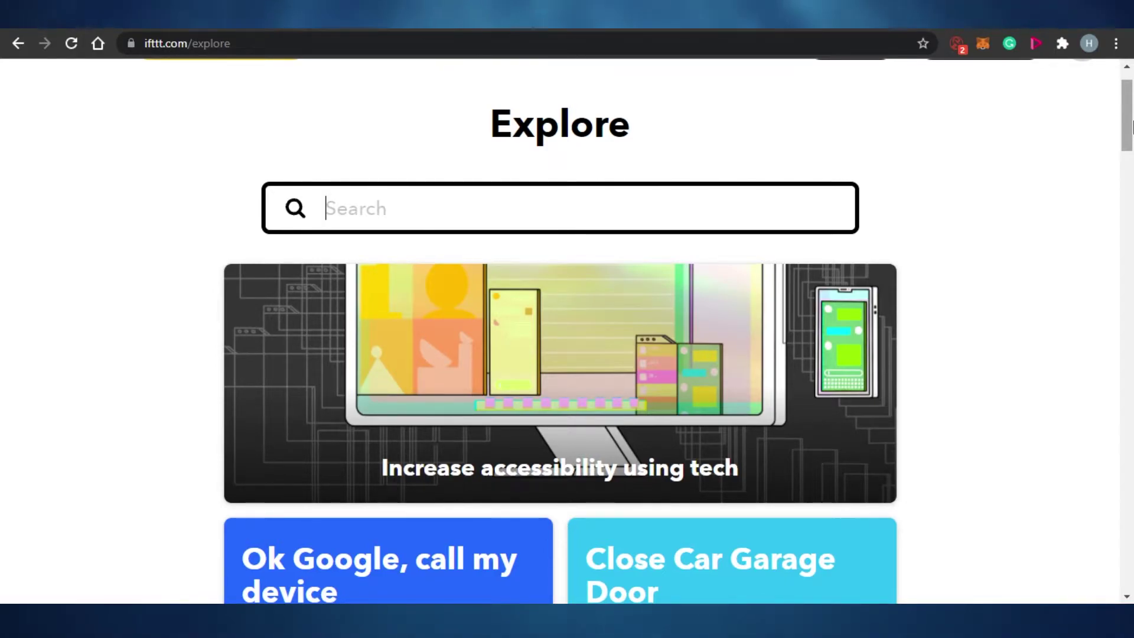
{"action": "left_click_drag", "start_coordinate": [1131, 124], "coordinate": [1131, 194]}
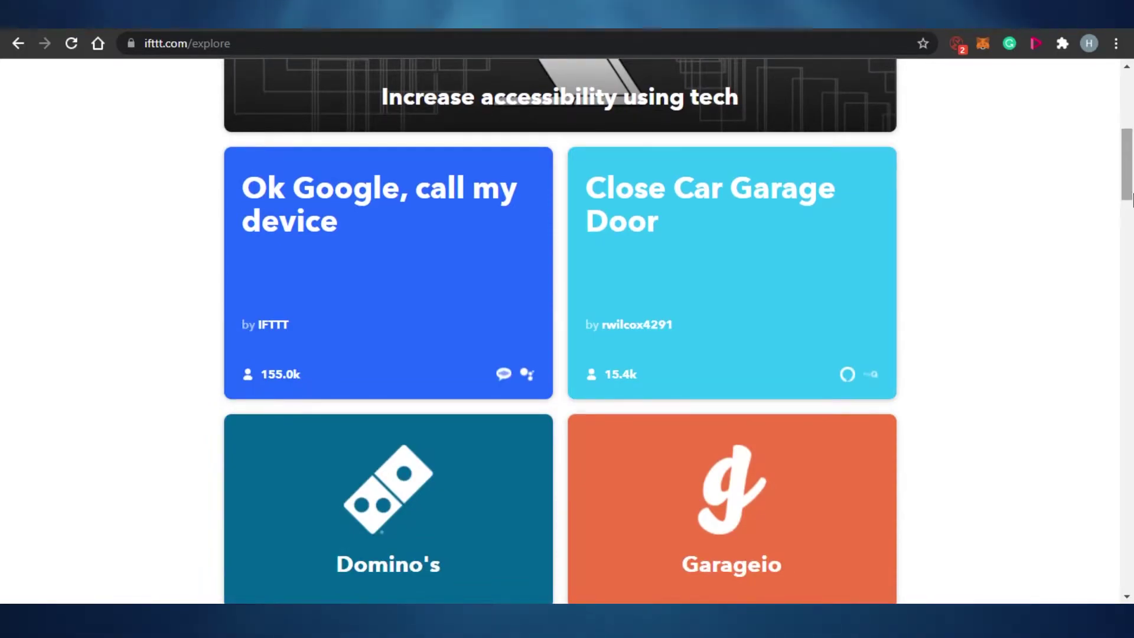
{"action": "left_click_drag", "start_coordinate": [1130, 198], "coordinate": [1131, 443]}
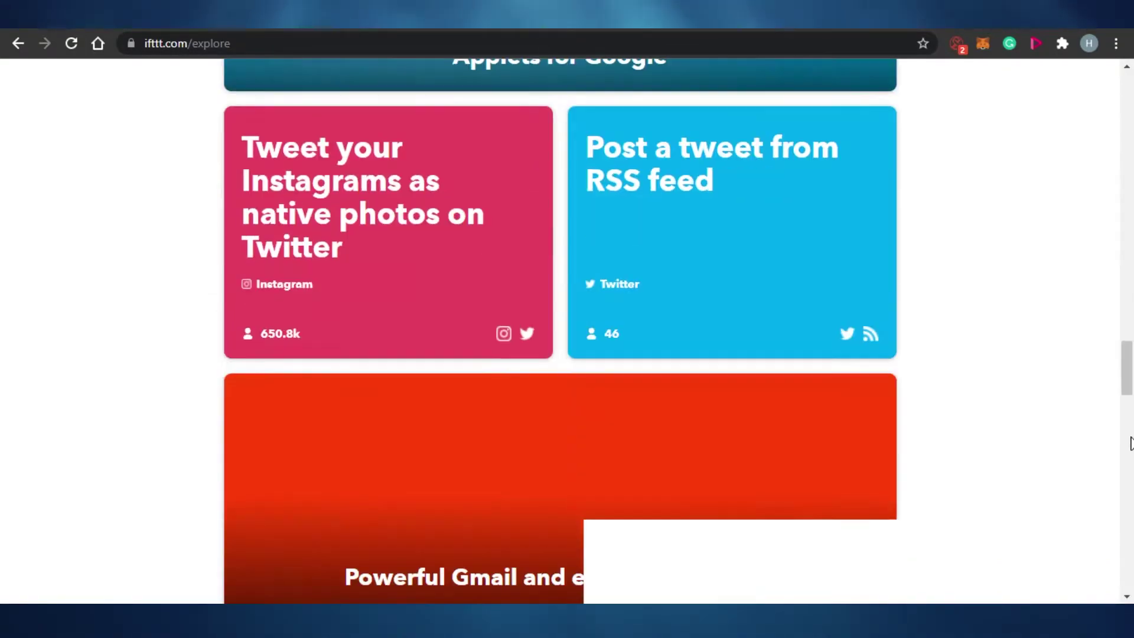
{"action": "scroll", "coordinate": [969, 467], "scroll_direction": "down", "scroll_amount": 10}
{"action": "left_click_drag", "start_coordinate": [1131, 363], "coordinate": [1130, 218]}
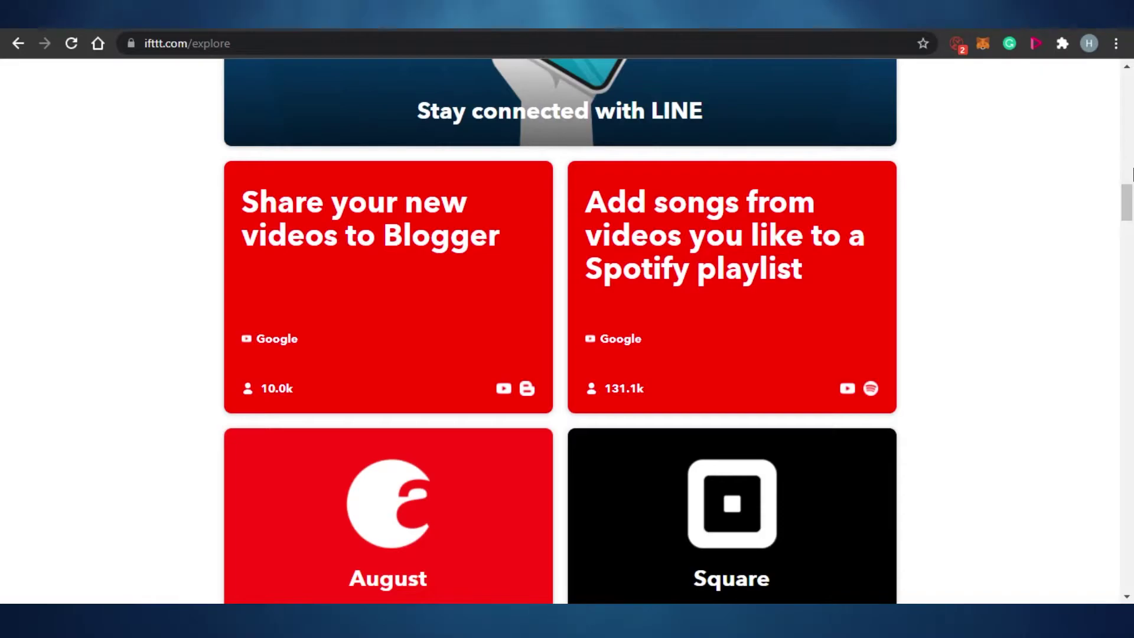
{"action": "left_click_drag", "start_coordinate": [1131, 174], "coordinate": [1131, 126]}
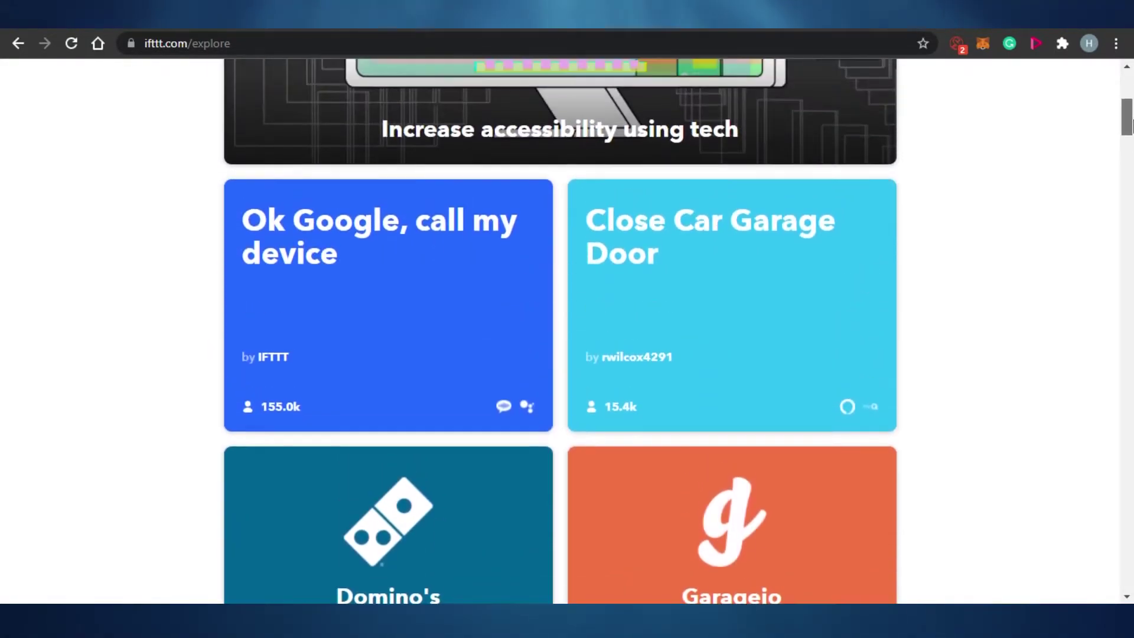
{"action": "left_click", "coordinate": [358, 340]}
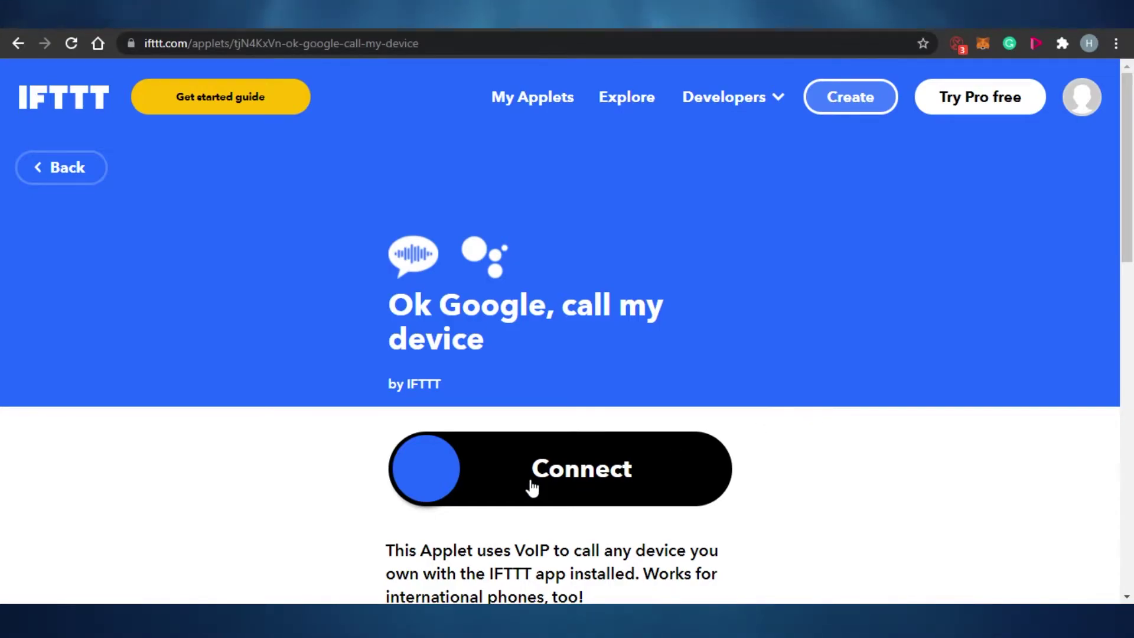
{"action": "left_click", "coordinate": [580, 481]}
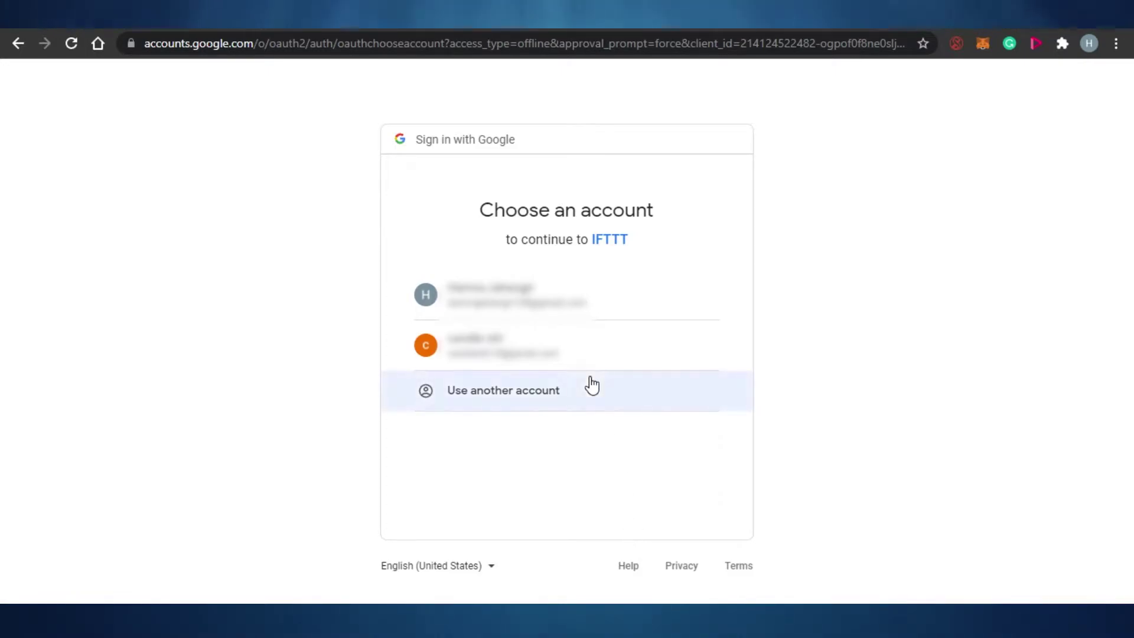
- Sign in with the first Google account and allow IFTTT access to Google voice commands
{"action": "left_click", "coordinate": [574, 313]}
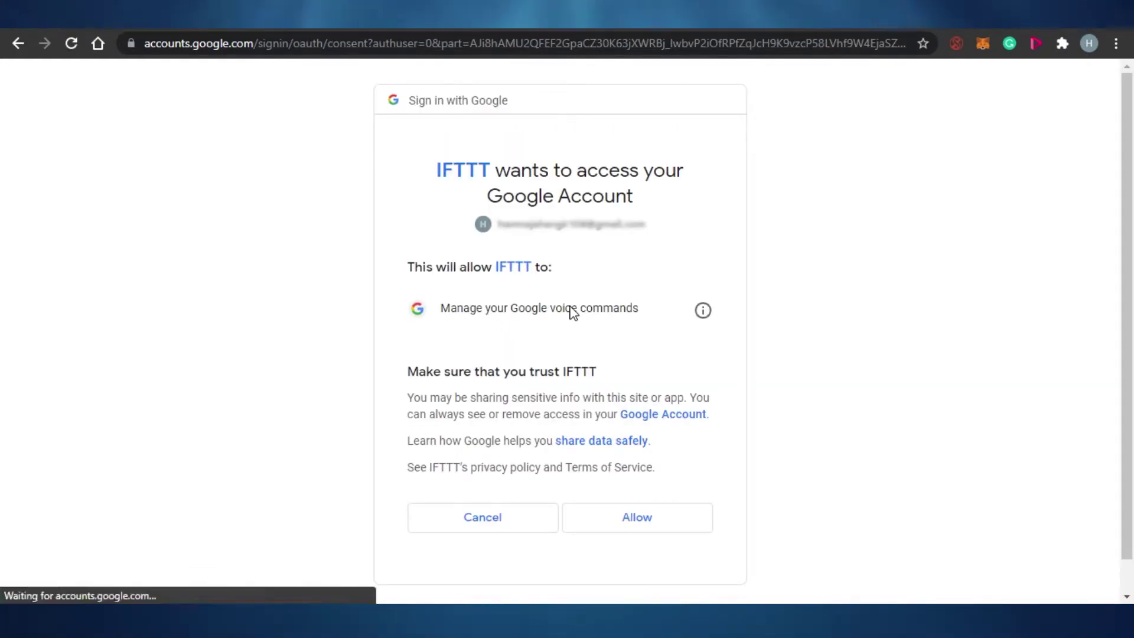
{"action": "left_click", "coordinate": [652, 522]}
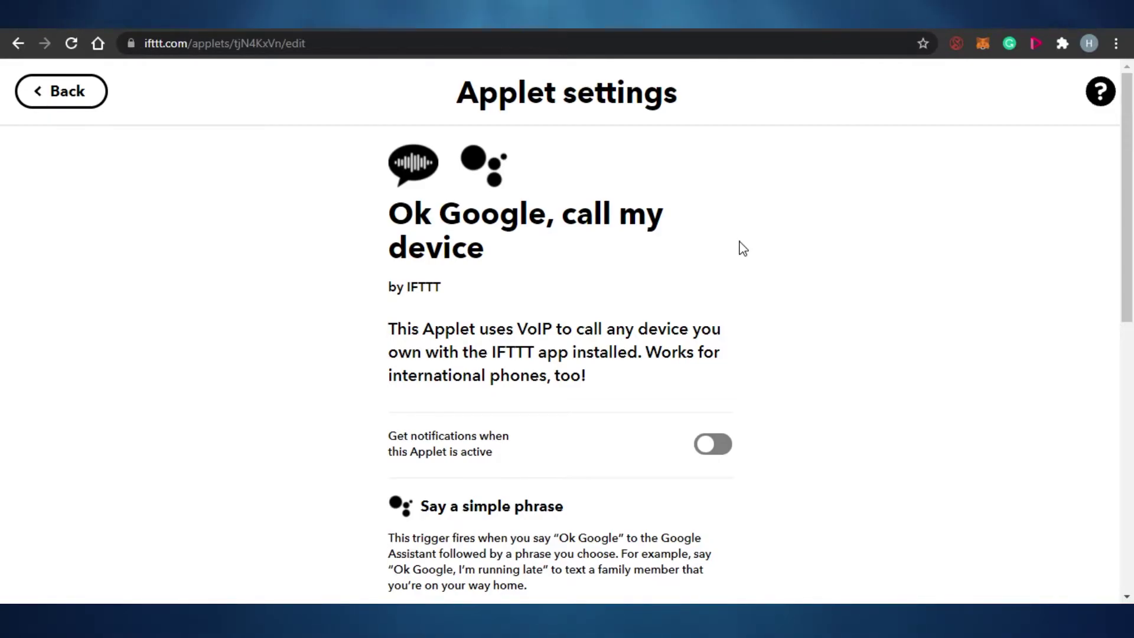
- Leave the call-my-device applet settings and return to the IFTTT home page
{"action": "scroll", "coordinate": [1131, 213], "scroll_direction": "down", "scroll_amount": 7}
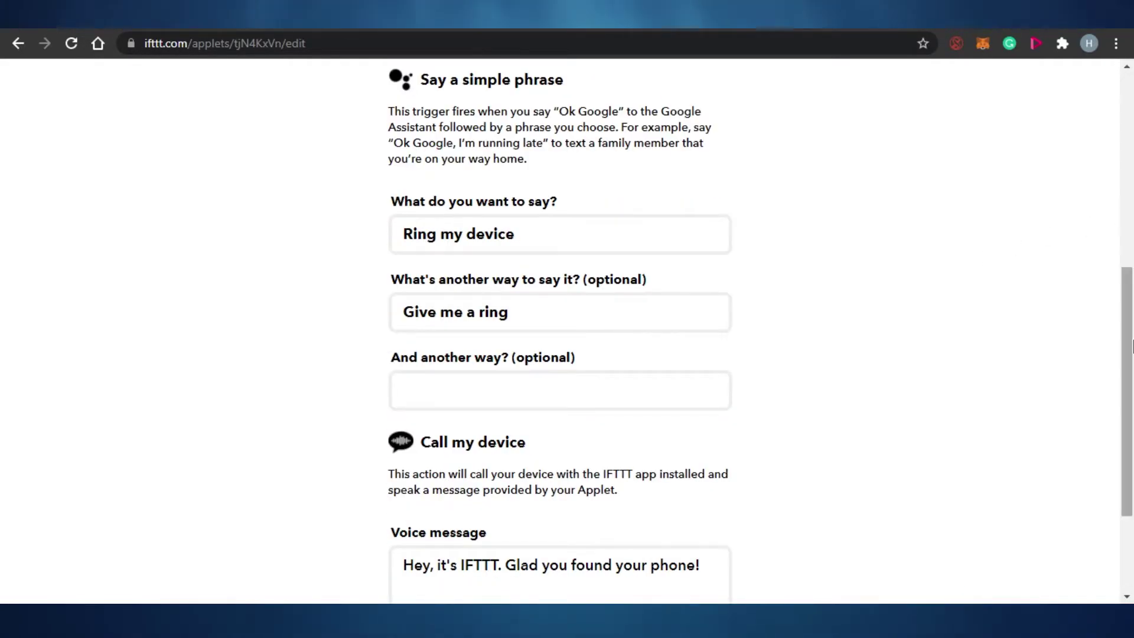
{"action": "scroll", "coordinate": [1131, 214], "scroll_direction": "up", "scroll_amount": 7}
{"action": "left_click", "coordinate": [51, 96]}
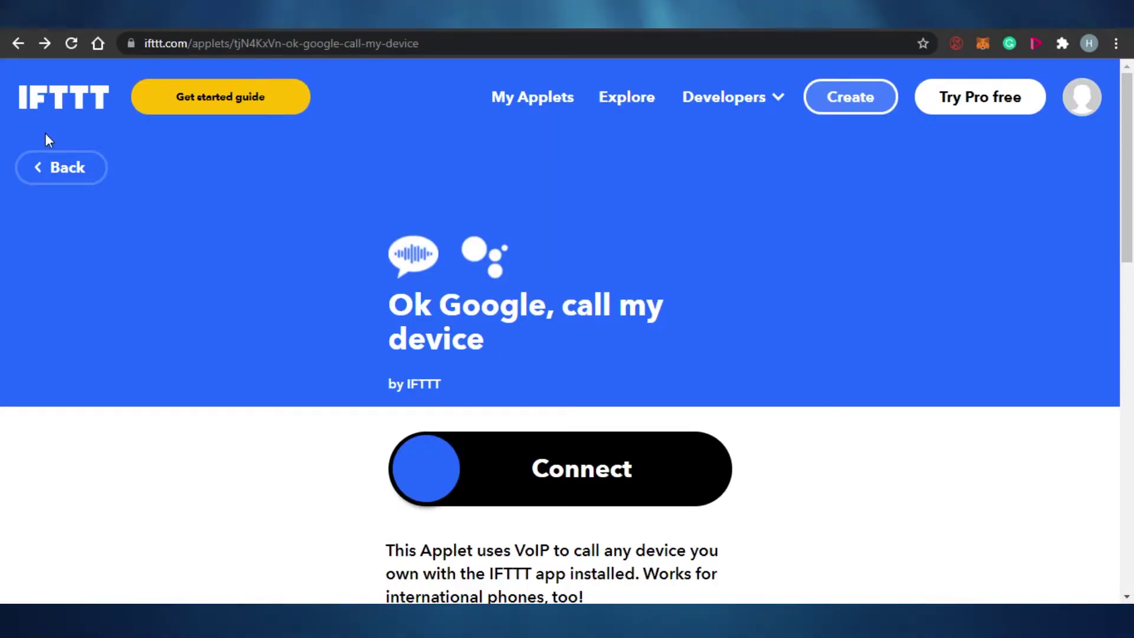
{"action": "left_click", "coordinate": [46, 167]}
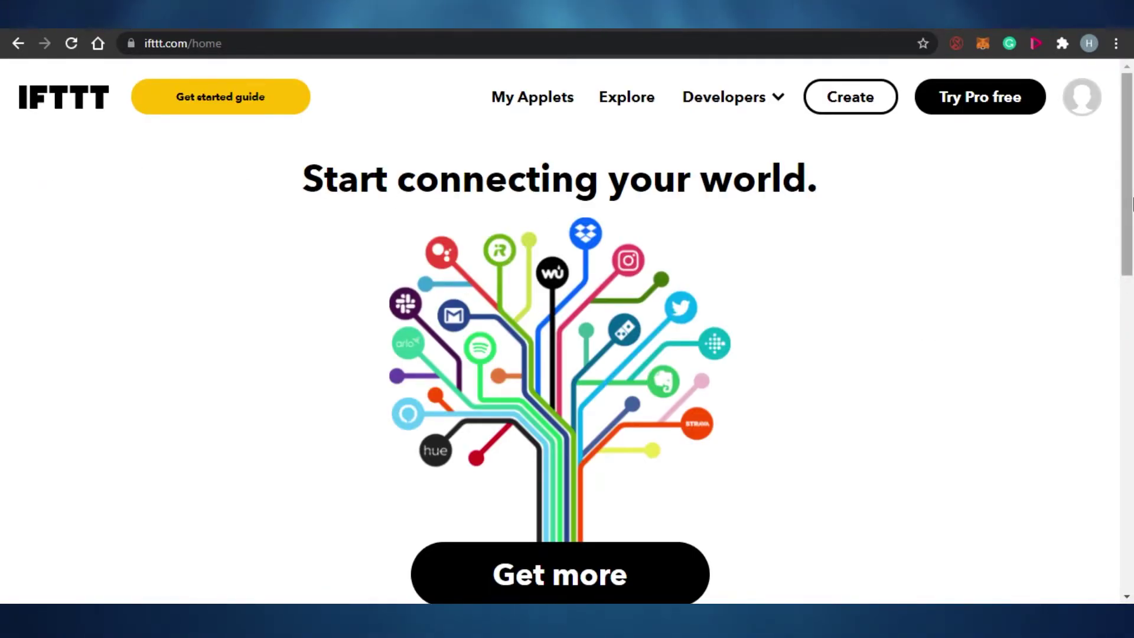
- Open the My Applets list from the home page
{"action": "scroll", "coordinate": [1130, 174], "scroll_direction": "down", "scroll_amount": 5}
{"action": "scroll", "coordinate": [1131, 174], "scroll_direction": "up", "scroll_amount": 5}
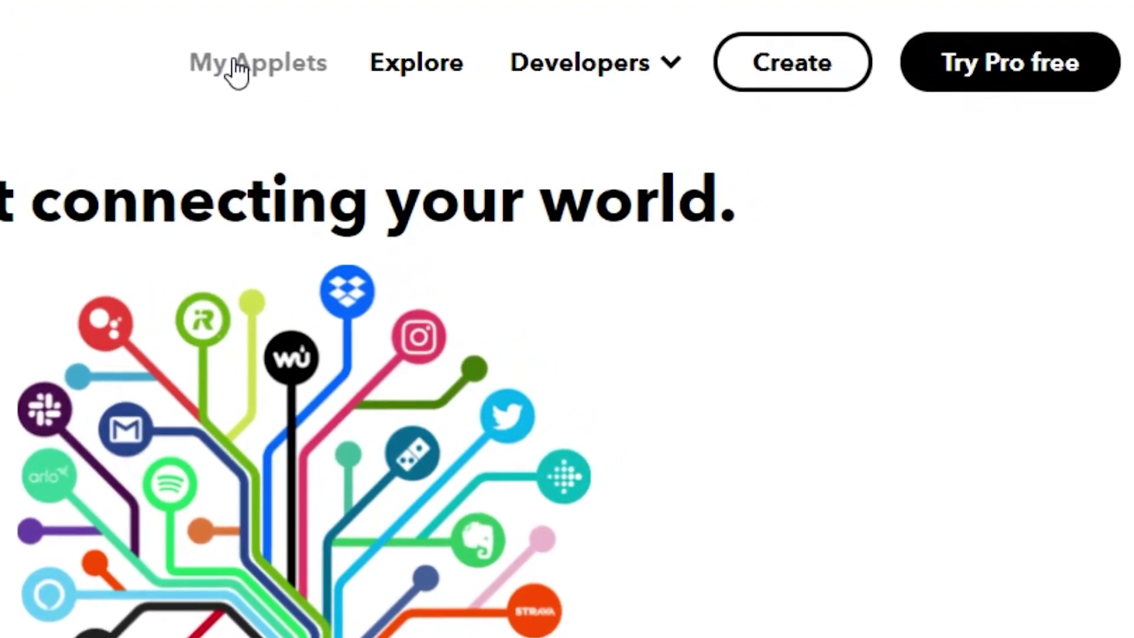
{"action": "left_click", "coordinate": [306, 72]}
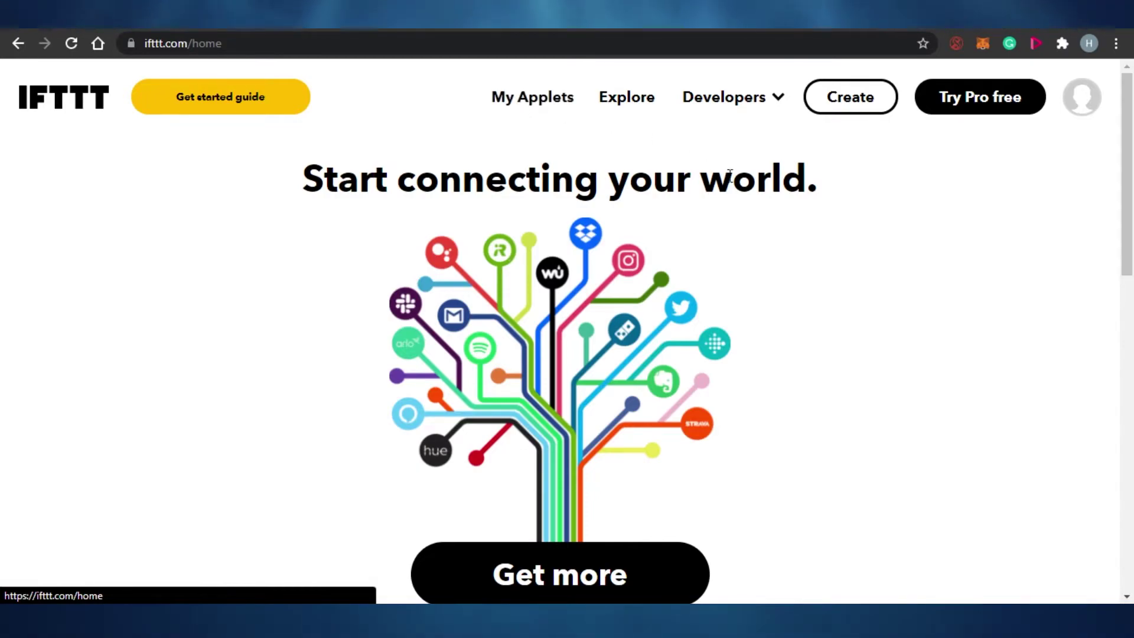
- Browse to the explore services page and open the Google Calendar service page
{"action": "left_click_drag", "start_coordinate": [1132, 167], "coordinate": [1132, 138]}
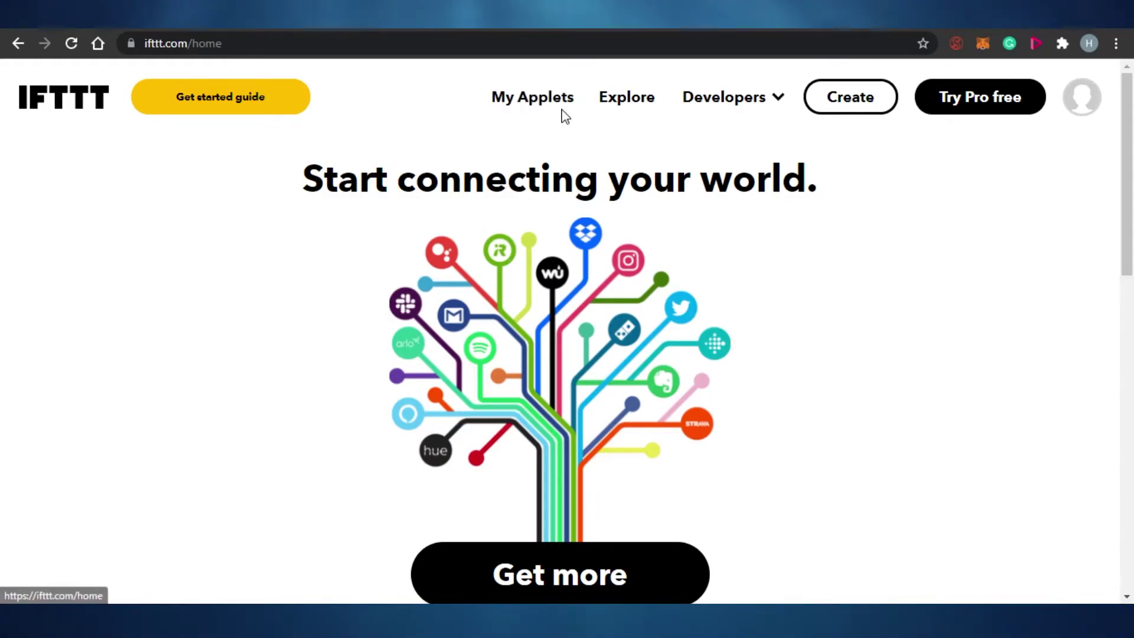
{"action": "scroll", "coordinate": [1131, 242], "scroll_direction": "down", "scroll_amount": 12}
{"action": "scroll", "coordinate": [1131, 206], "scroll_direction": "up", "scroll_amount": 10}
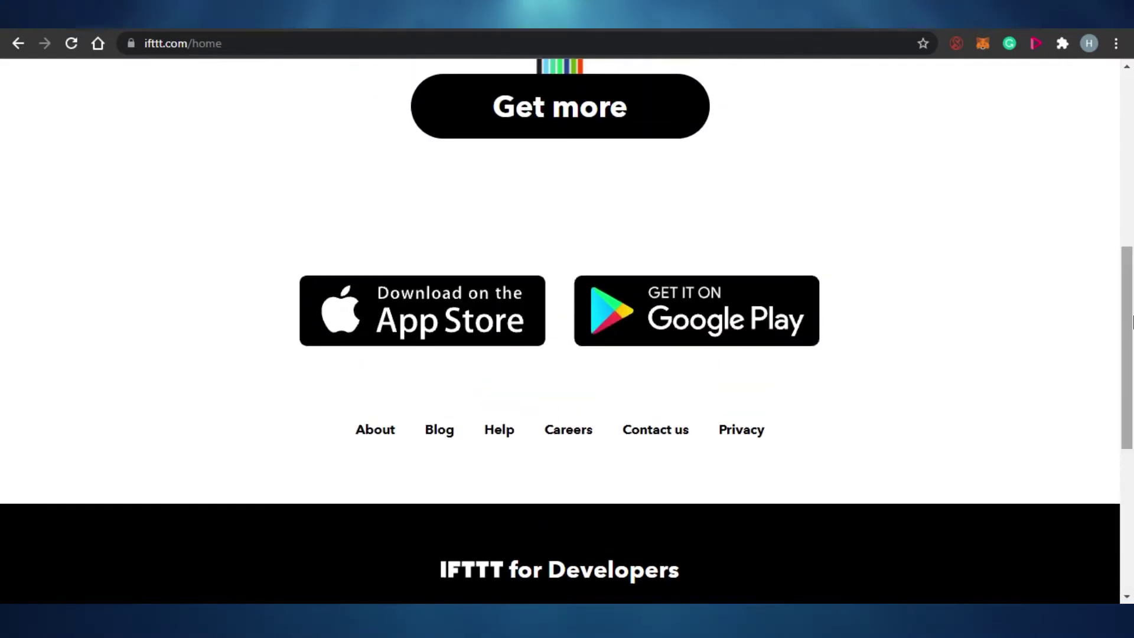
{"action": "scroll", "coordinate": [1131, 189], "scroll_direction": "down", "scroll_amount": 1}
{"action": "left_click", "coordinate": [627, 378]}
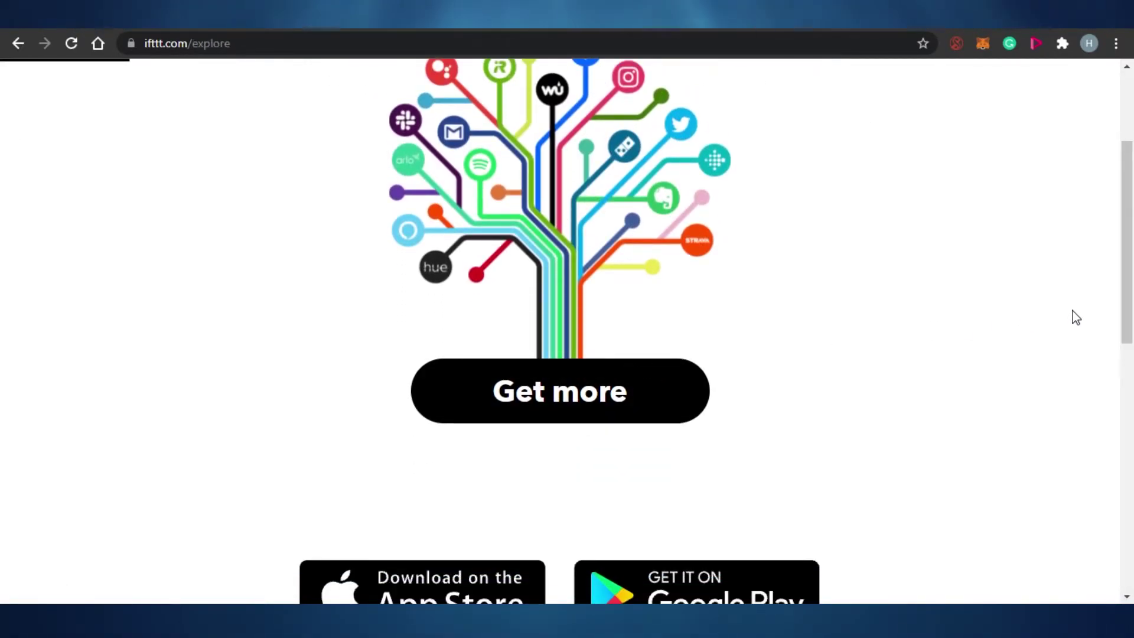
{"action": "scroll", "coordinate": [1130, 259], "scroll_direction": "down", "scroll_amount": 5}
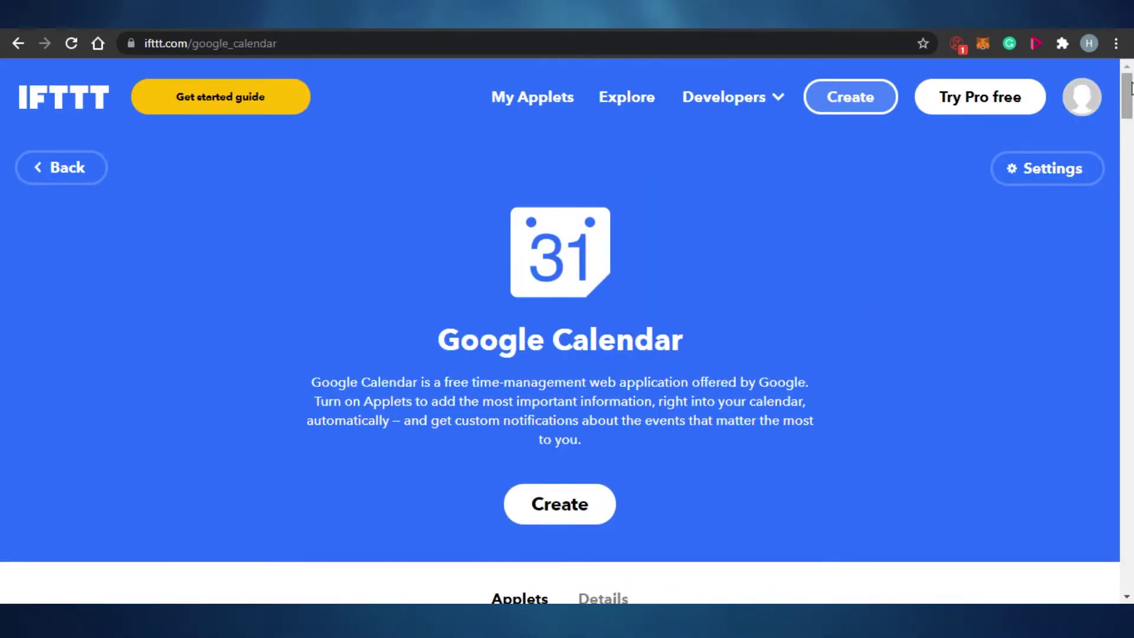
- Start a new custom applet using Create on the Google Calendar service page
{"action": "scroll", "coordinate": [1130, 87], "scroll_direction": "down", "scroll_amount": 9}
{"action": "scroll", "coordinate": [1131, 87], "scroll_direction": "up", "scroll_amount": 9}
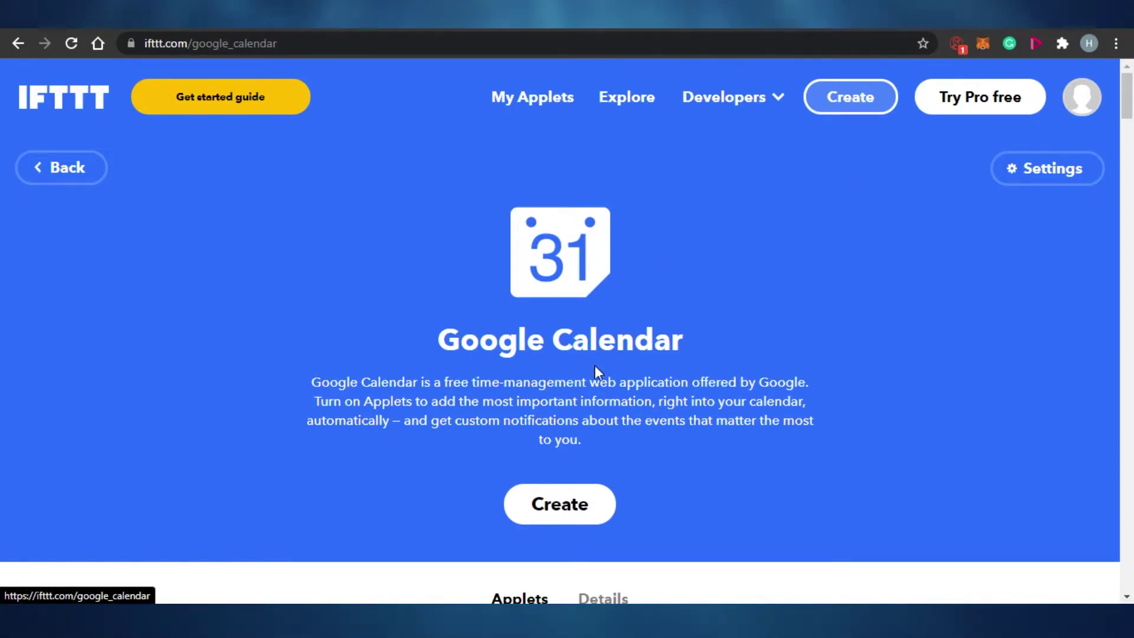
{"action": "left_click", "coordinate": [578, 506]}
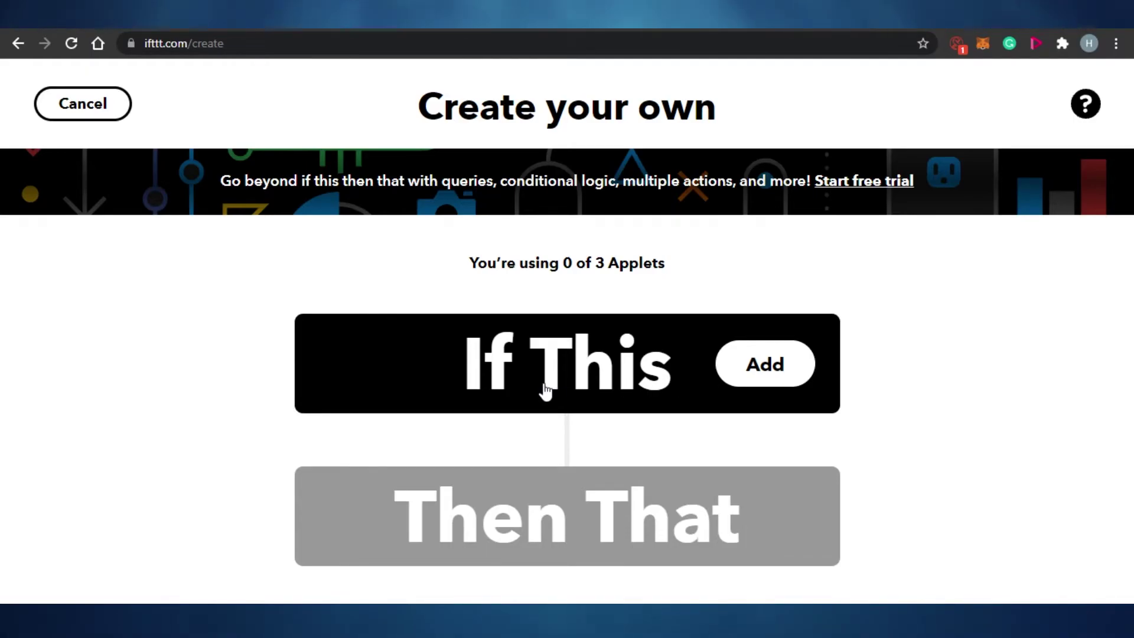
- Set the If This trigger to Google Calendar's 'Any event starts', found by searching 'google'
{"action": "left_click", "coordinate": [765, 372]}
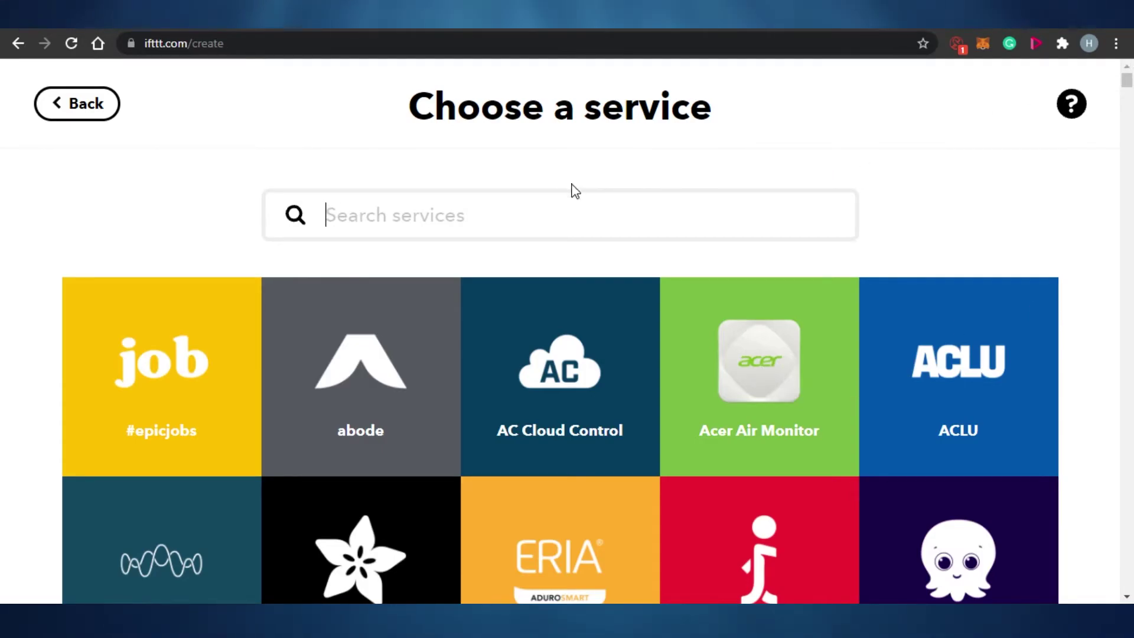
{"action": "type", "text": "google"}
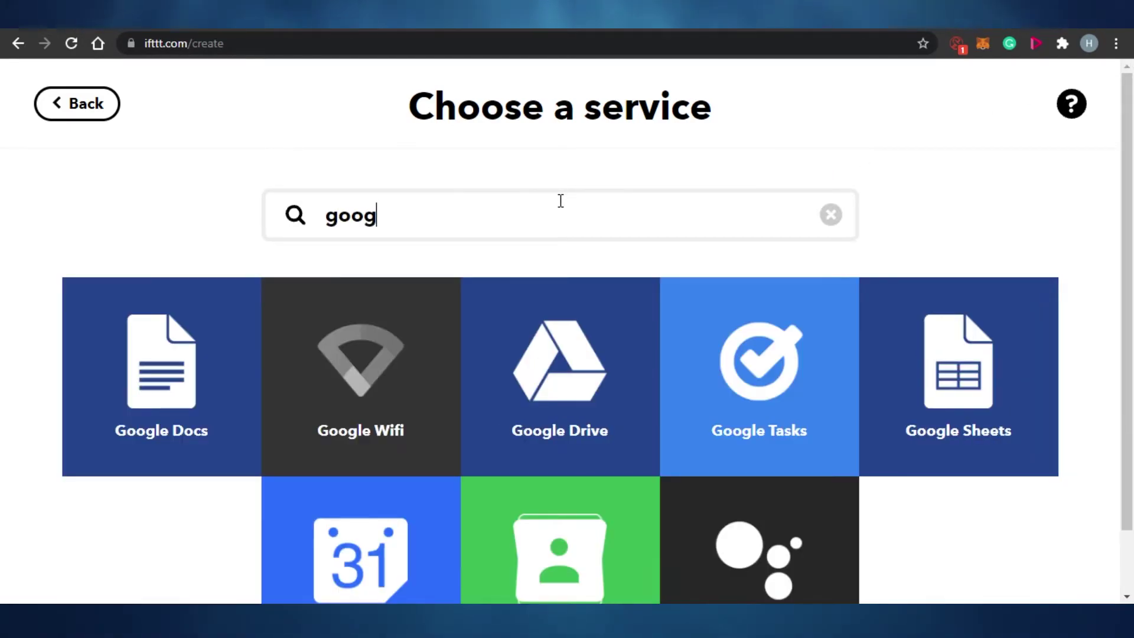
{"action": "left_click", "coordinate": [352, 524]}
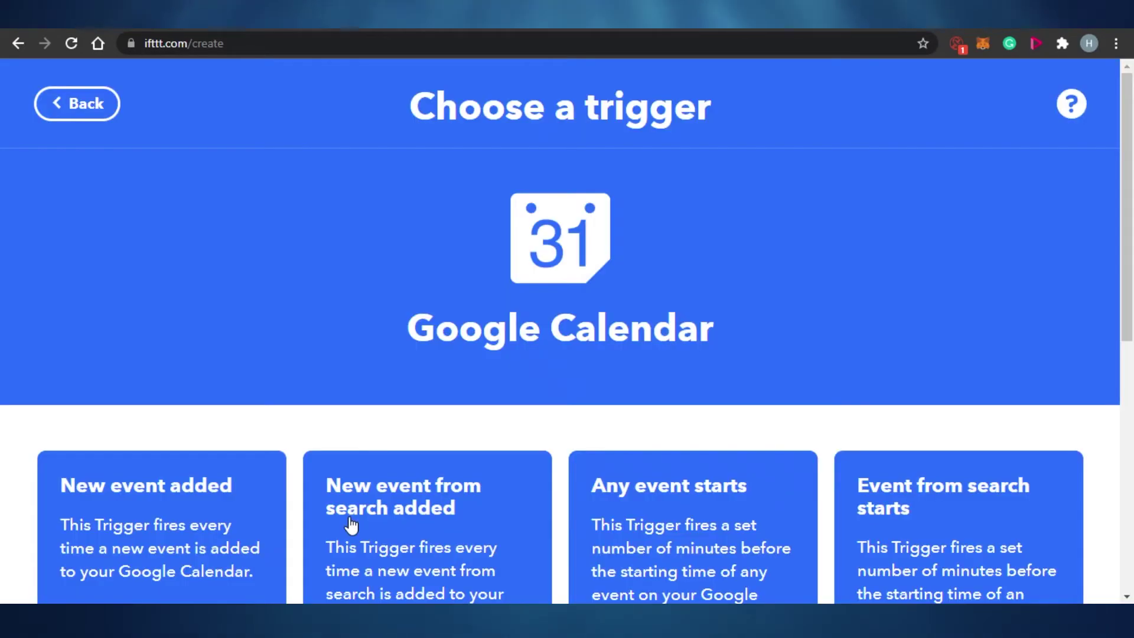
{"action": "left_click_drag", "start_coordinate": [1130, 135], "coordinate": [1132, 292]}
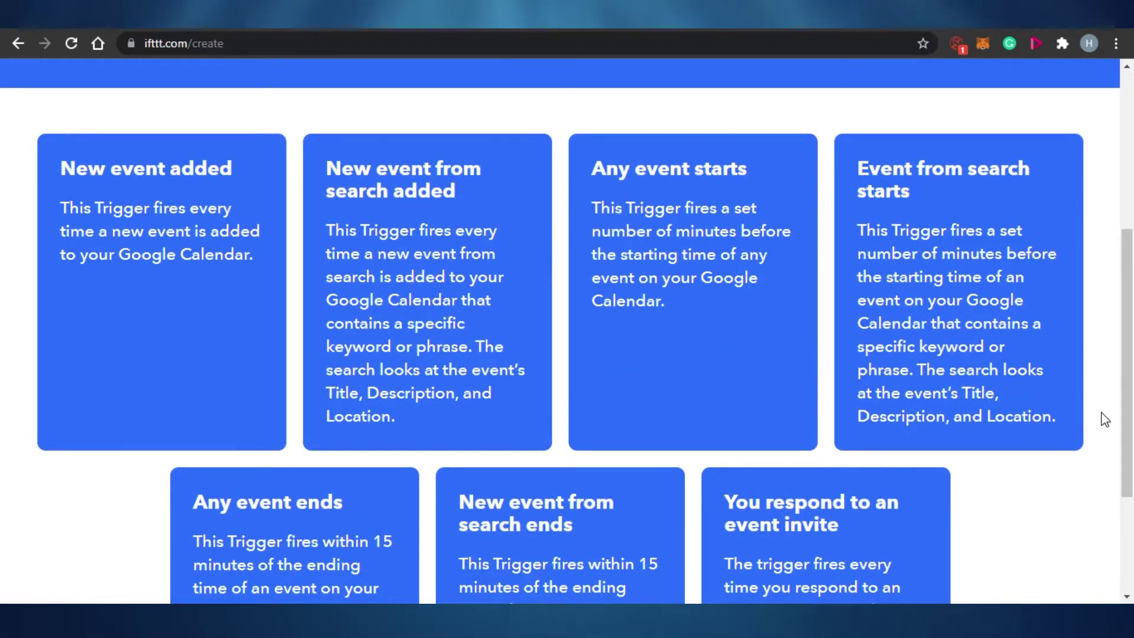
{"action": "left_click_drag", "start_coordinate": [1130, 418], "coordinate": [1130, 491]}
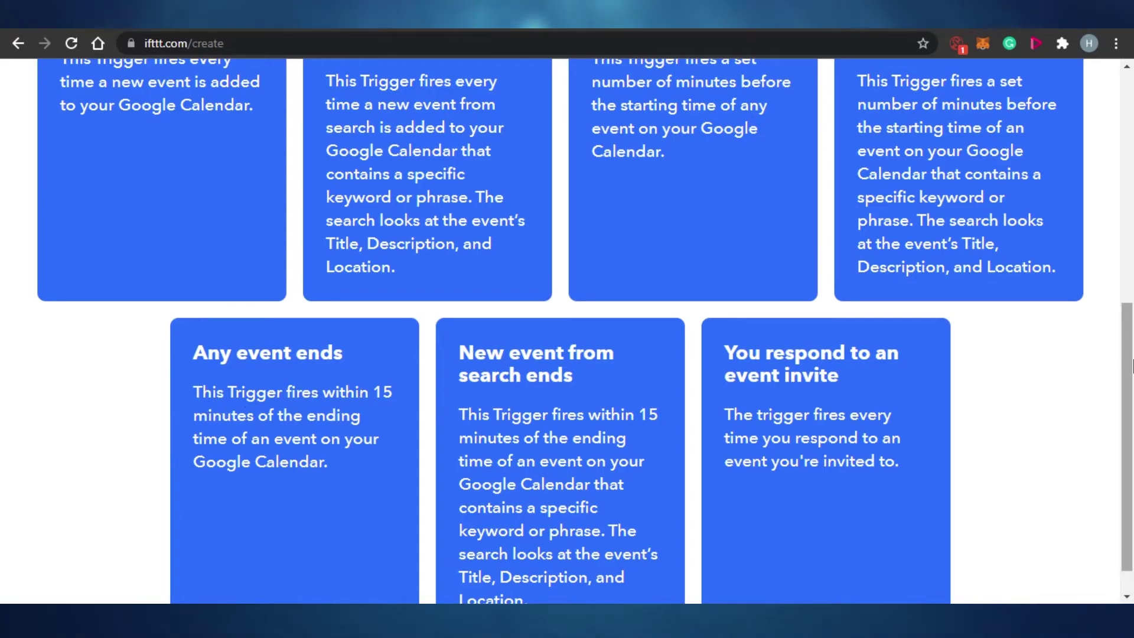
{"action": "scroll", "coordinate": [362, 393], "scroll_direction": "up", "scroll_amount": 5}
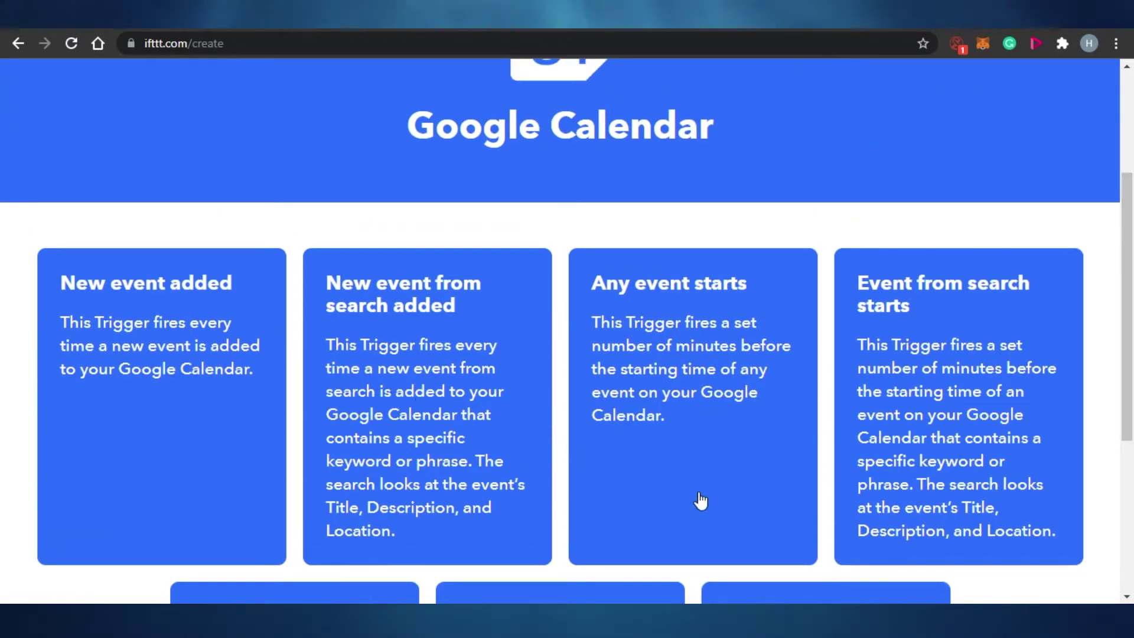
{"action": "left_click", "coordinate": [682, 397]}
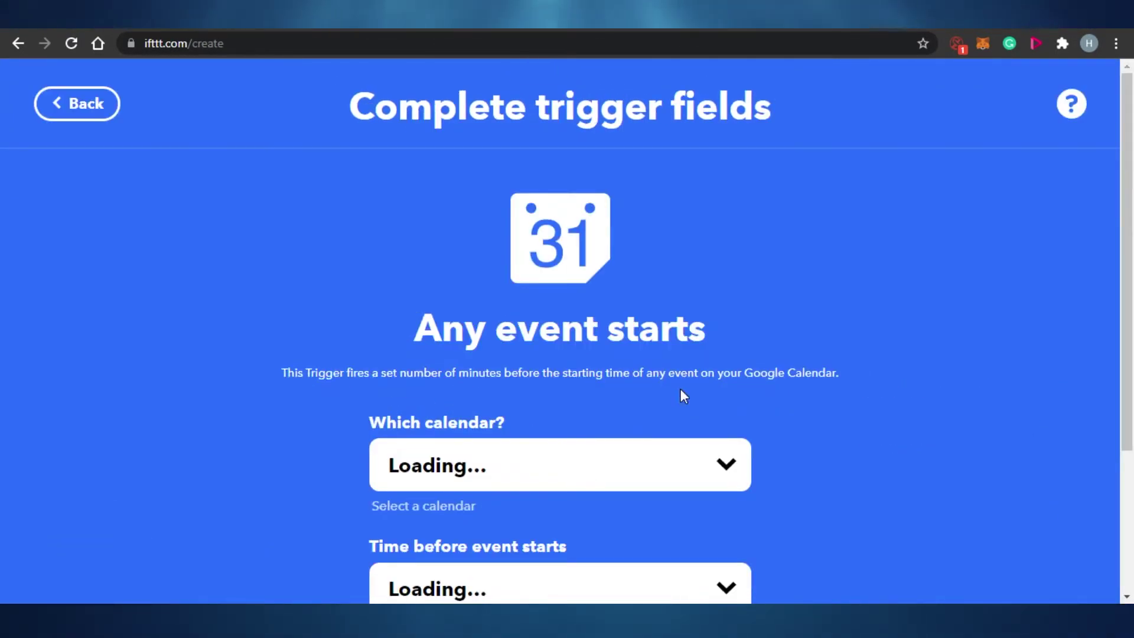
- Use the personal calendar with a 4-hour lead time, then create the 'Any event starts' trigger
{"action": "scroll", "coordinate": [617, 282], "scroll_direction": "down", "scroll_amount": 3}
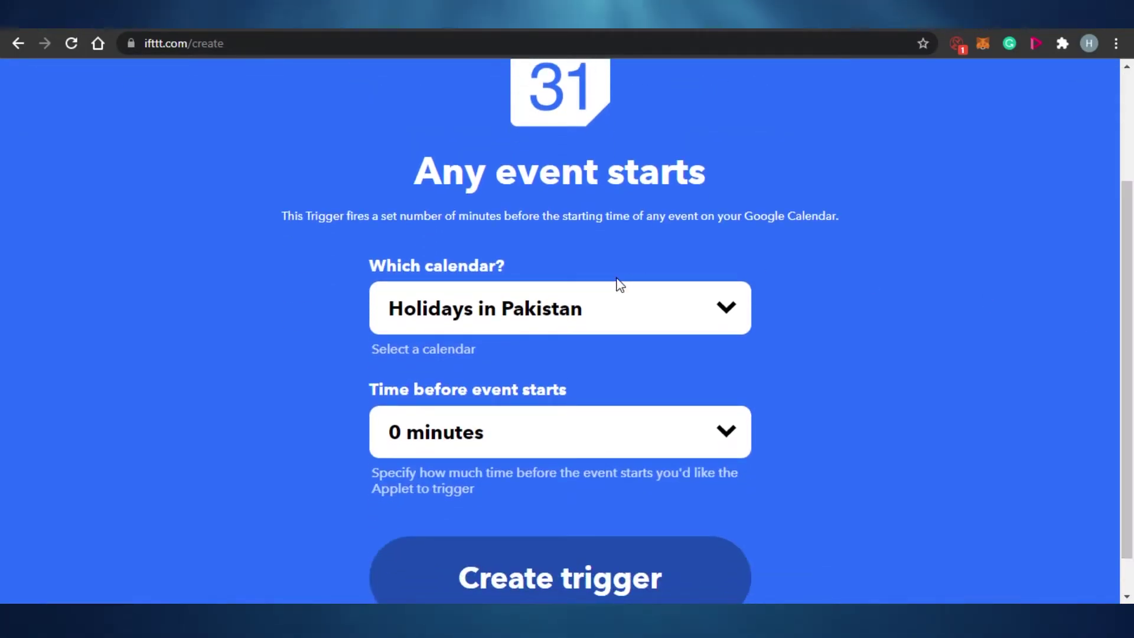
{"action": "left_click", "coordinate": [706, 321]}
{"action": "left_click", "coordinate": [475, 400]}
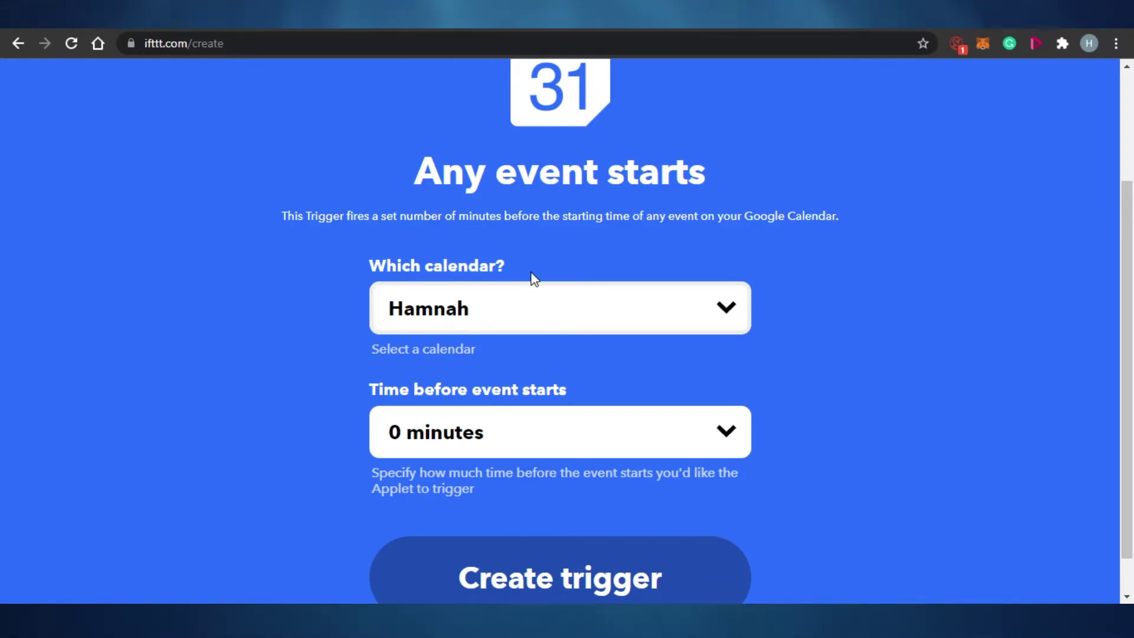
{"action": "left_click", "coordinate": [738, 438]}
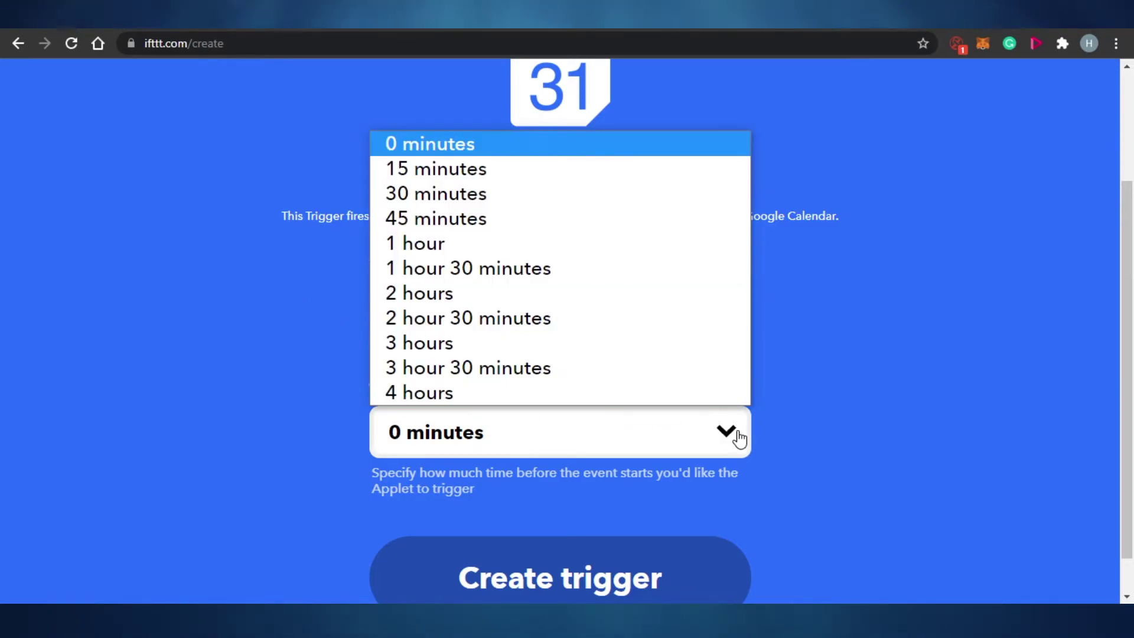
{"action": "left_click", "coordinate": [423, 391]}
{"action": "scroll", "coordinate": [1132, 324], "scroll_direction": "down", "scroll_amount": 1}
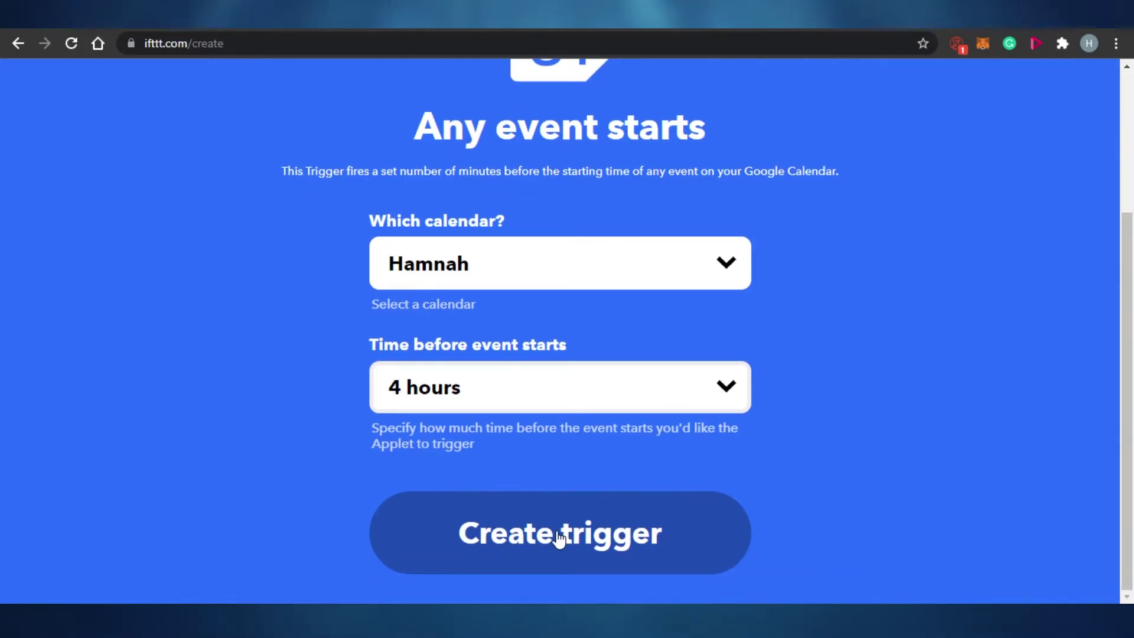
{"action": "left_click", "coordinate": [579, 547]}
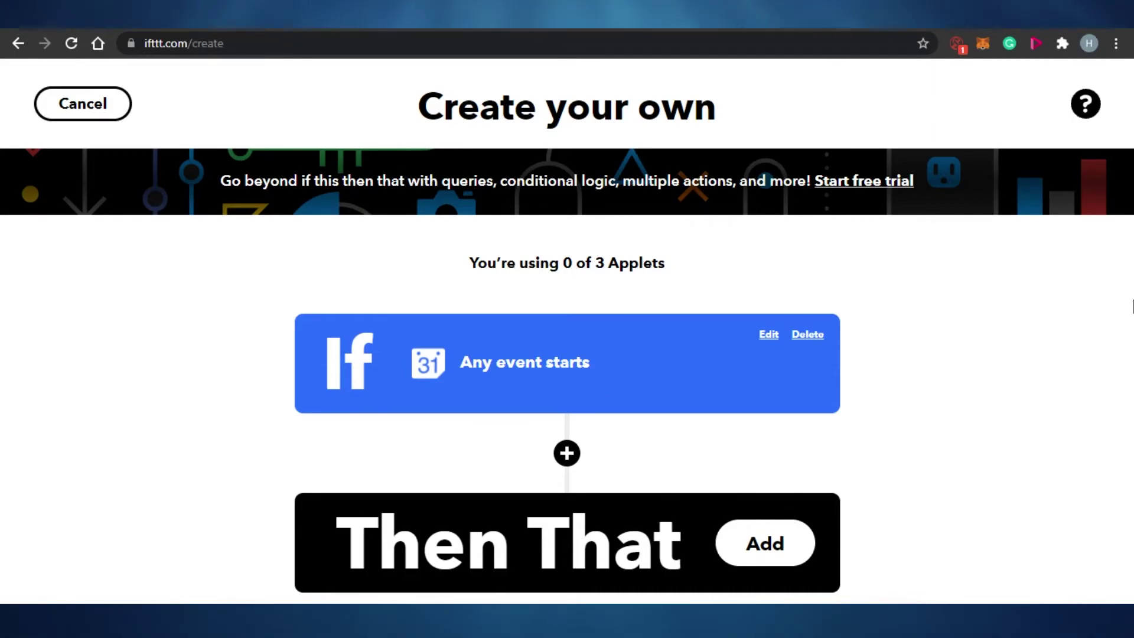
- Begin the Then That action and select the Facebook Pages service from the grid
{"action": "left_click", "coordinate": [764, 546]}
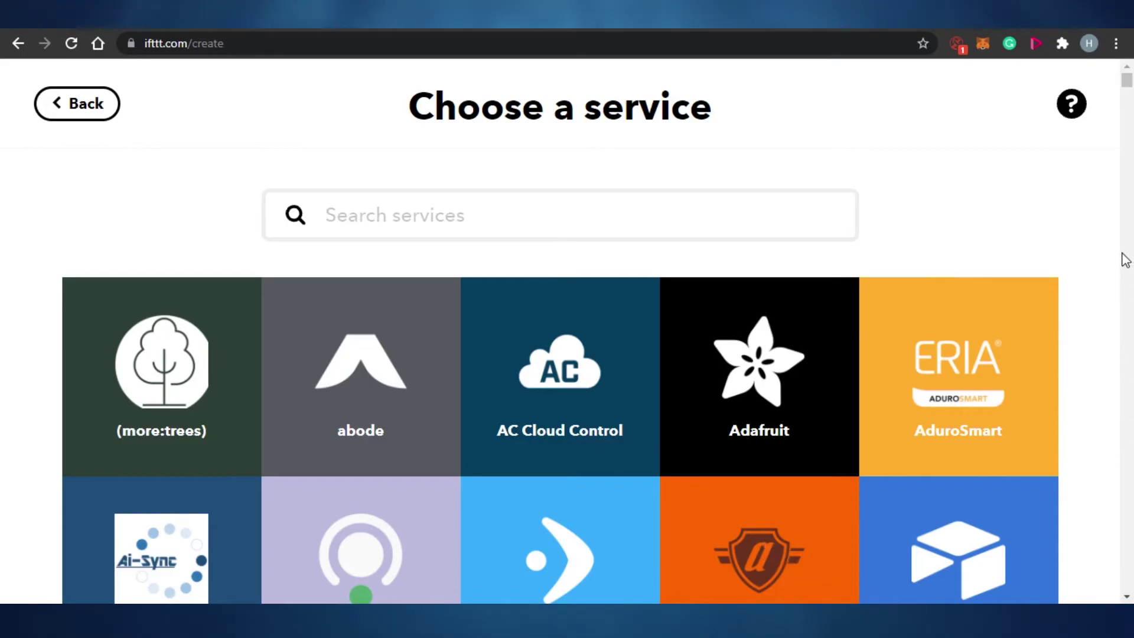
{"action": "mouse_move", "coordinate": [1127, 83]}
{"action": "left_mouse_down"}
{"action": "mouse_move", "coordinate": [1126, 97]}
{"action": "mouse_move", "coordinate": [1127, 81]}
{"action": "left_mouse_up"}
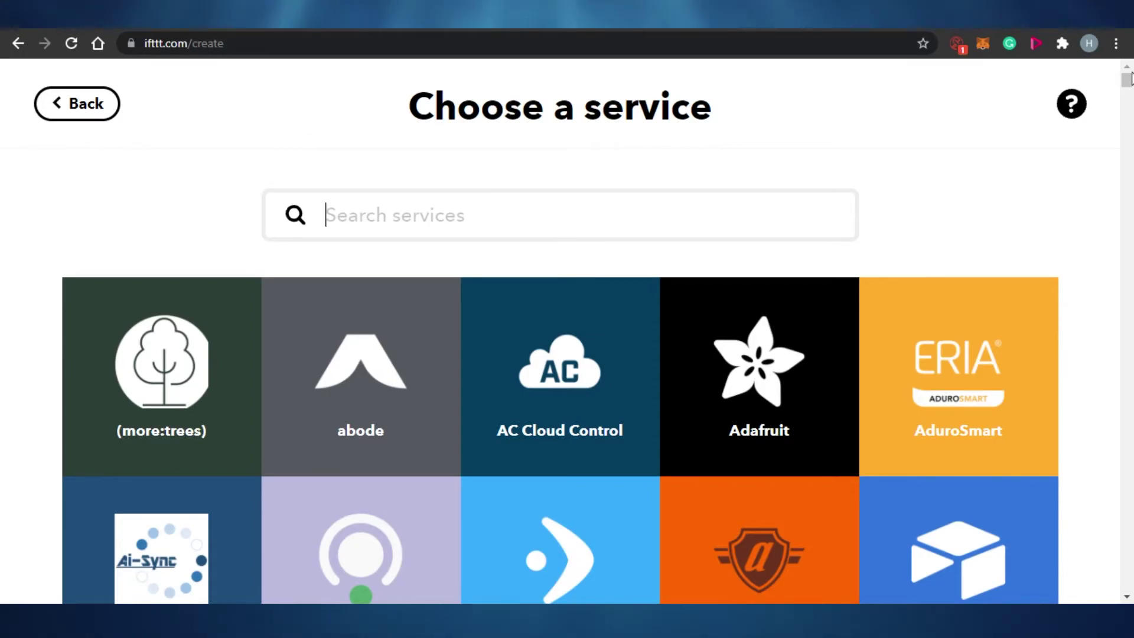
{"action": "left_click_drag", "start_coordinate": [1128, 77], "coordinate": [1130, 168]}
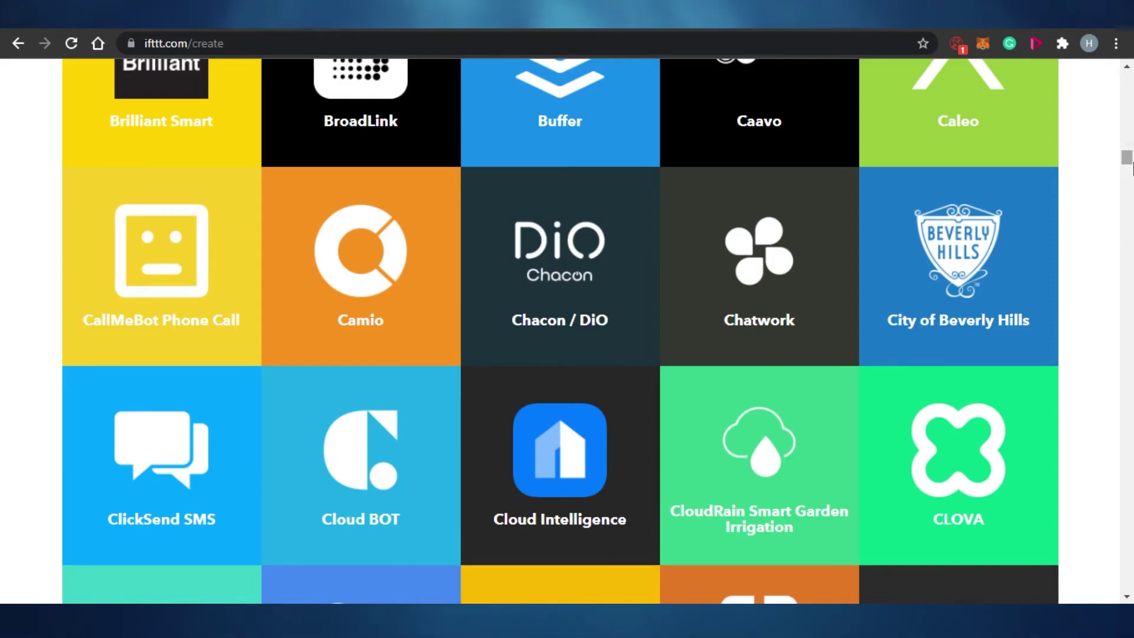
{"action": "left_click_drag", "start_coordinate": [1130, 166], "coordinate": [1130, 204]}
{"action": "left_click", "coordinate": [735, 475]}
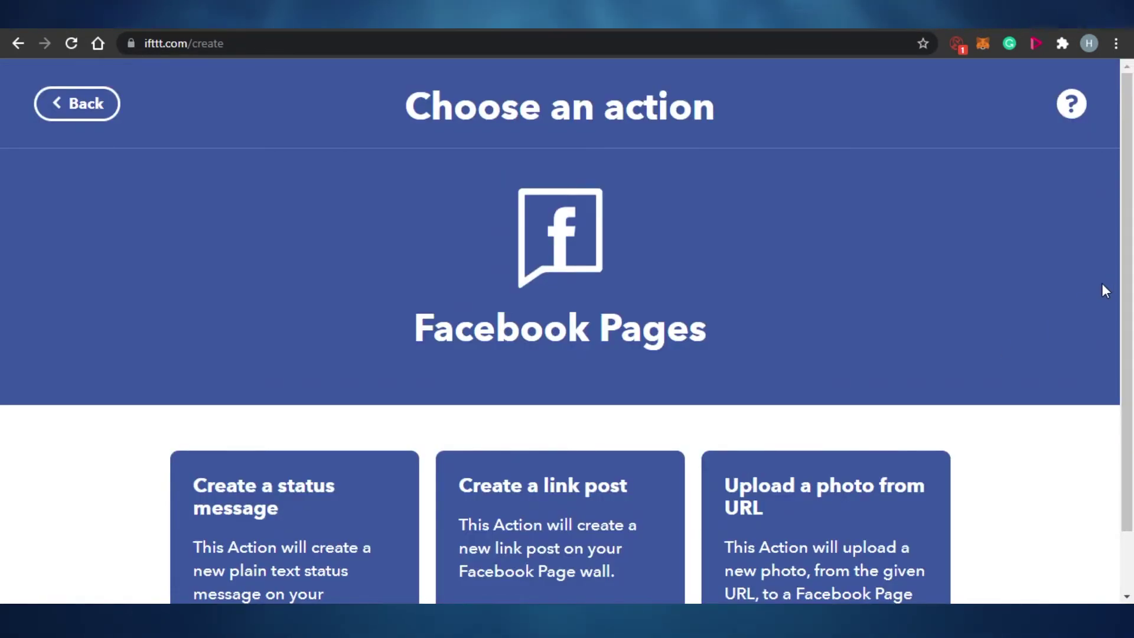
{"action": "left_click_drag", "start_coordinate": [1130, 337], "coordinate": [1131, 397]}
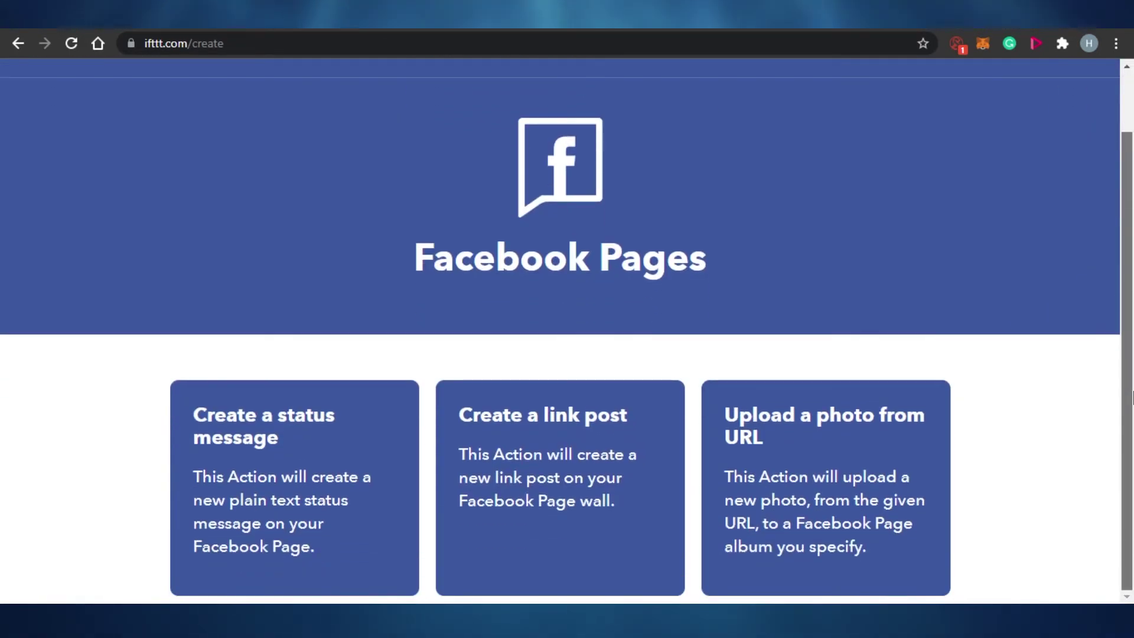
{"action": "left_click", "coordinate": [332, 501]}
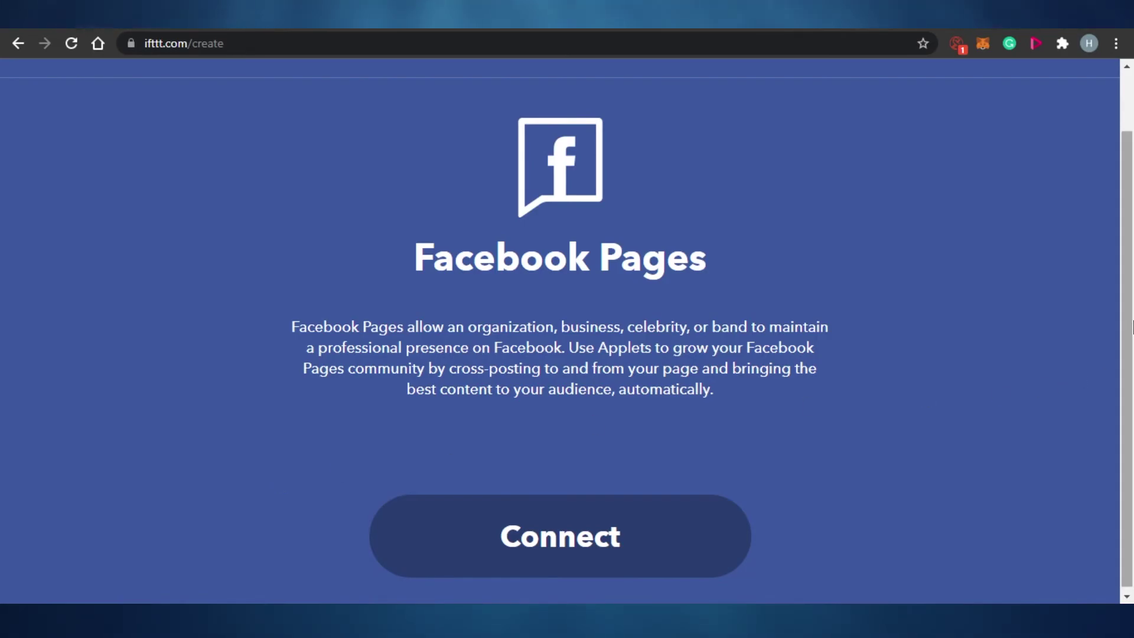
{"action": "scroll", "coordinate": [407, 236], "scroll_direction": "up", "scroll_amount": 2}
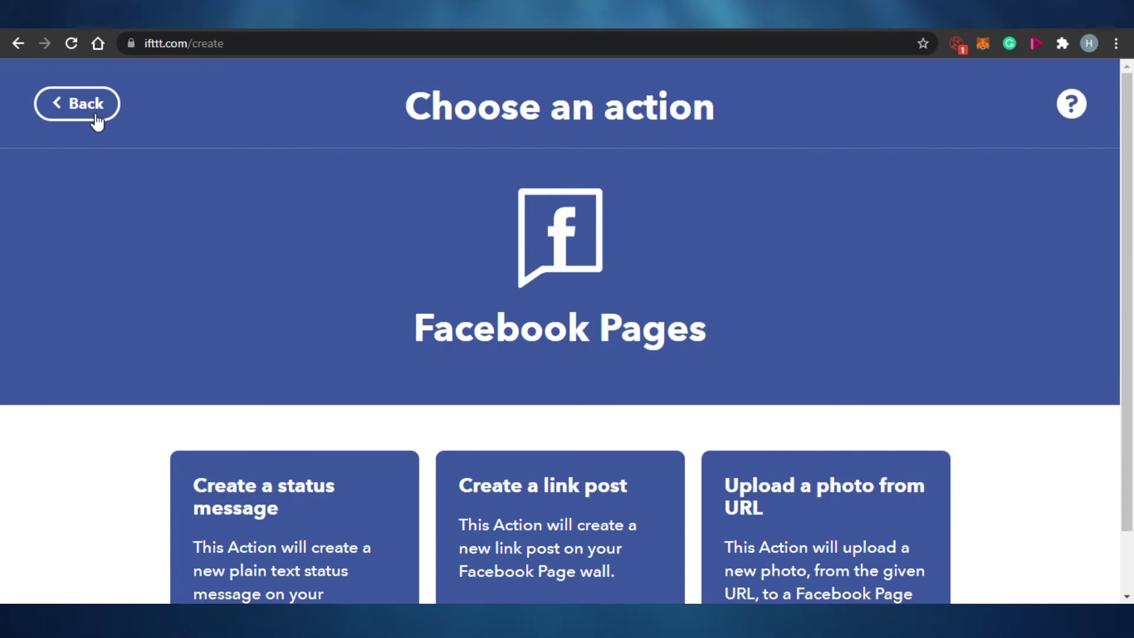
- Go back from Facebook Pages' actions and scroll the service catalogue to Dropbox, Mailchimp and MeisterTask
{"action": "left_click", "coordinate": [96, 120]}
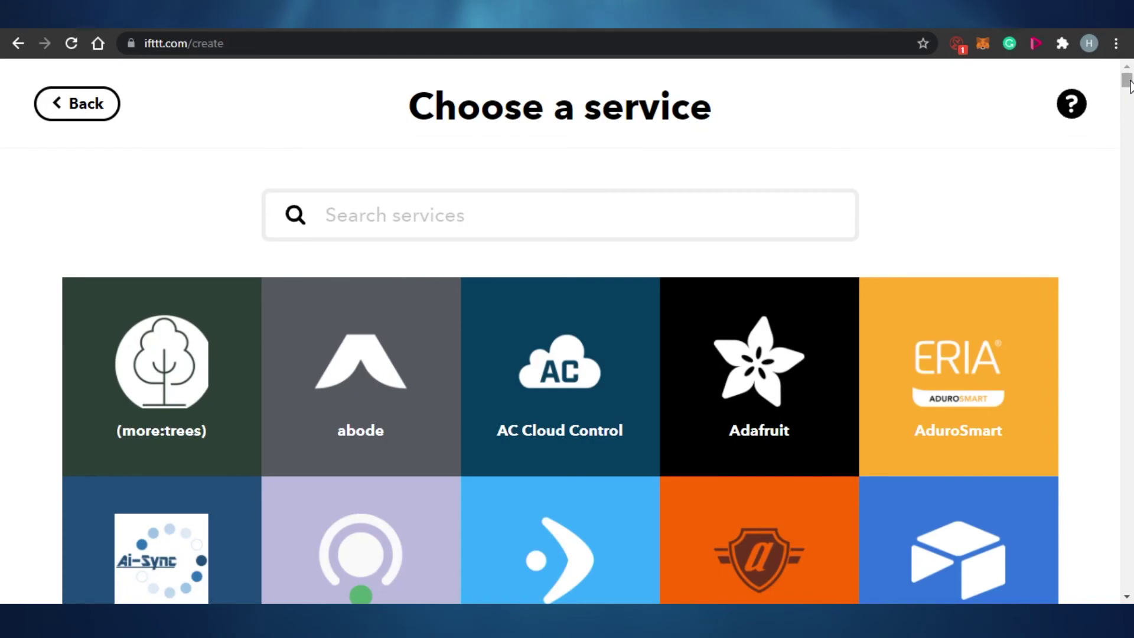
{"action": "mouse_move", "coordinate": [1128, 86]}
{"action": "left_mouse_down"}
{"action": "mouse_move", "coordinate": [1128, 392]}
{"action": "mouse_move", "coordinate": [1129, 108]}
{"action": "left_mouse_up"}
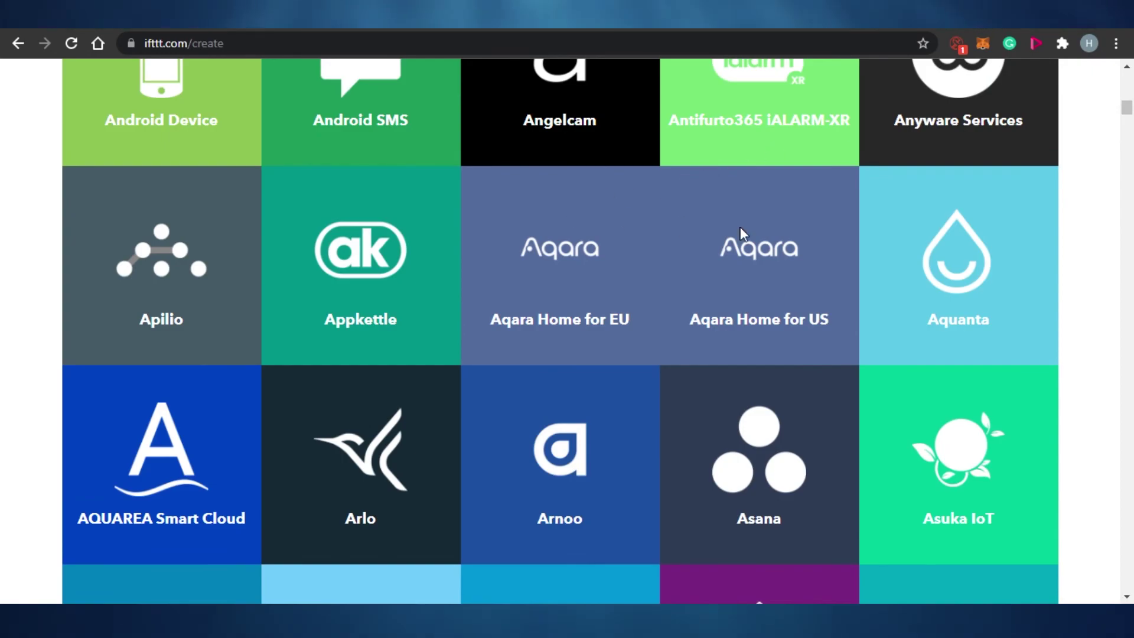
{"action": "left_click_drag", "start_coordinate": [1128, 118], "coordinate": [1130, 192]}
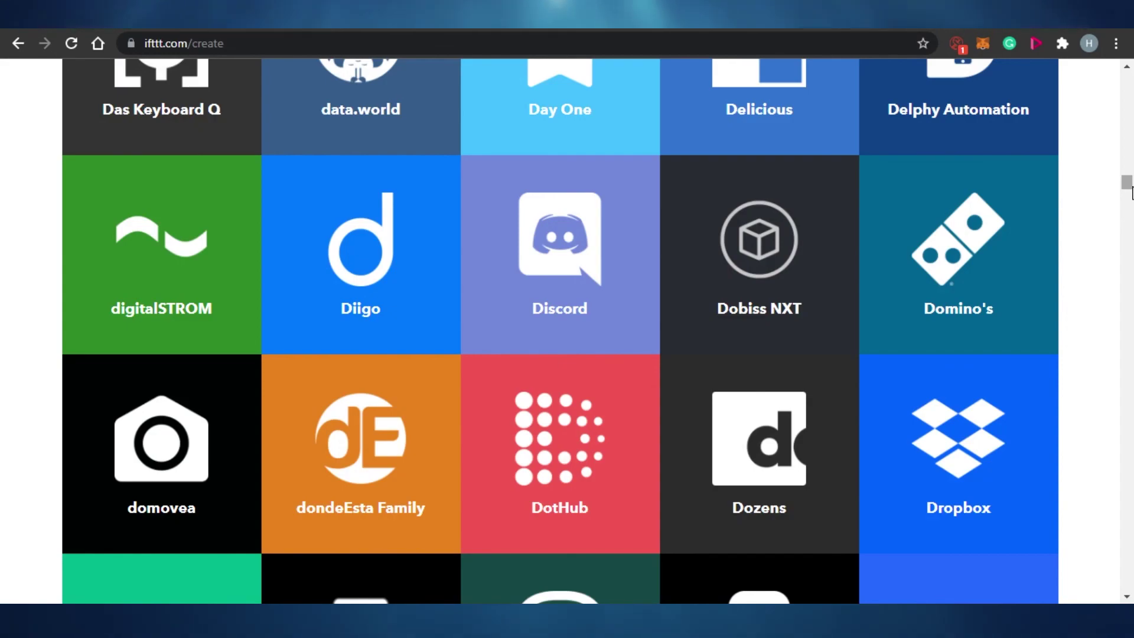
{"action": "left_click_drag", "start_coordinate": [1131, 192], "coordinate": [1131, 347]}
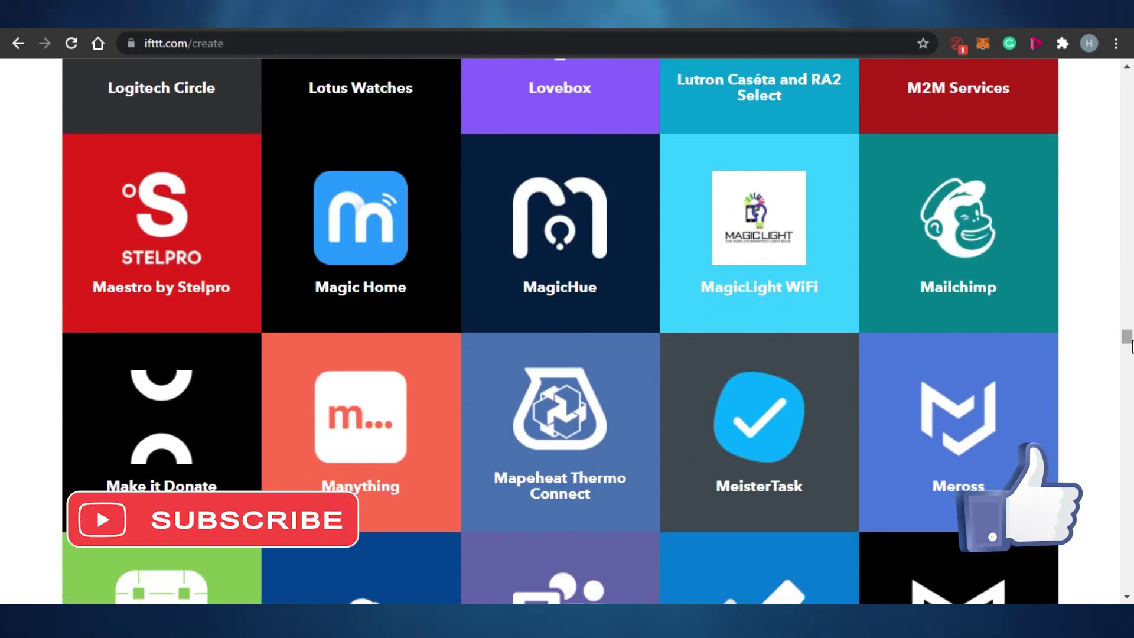